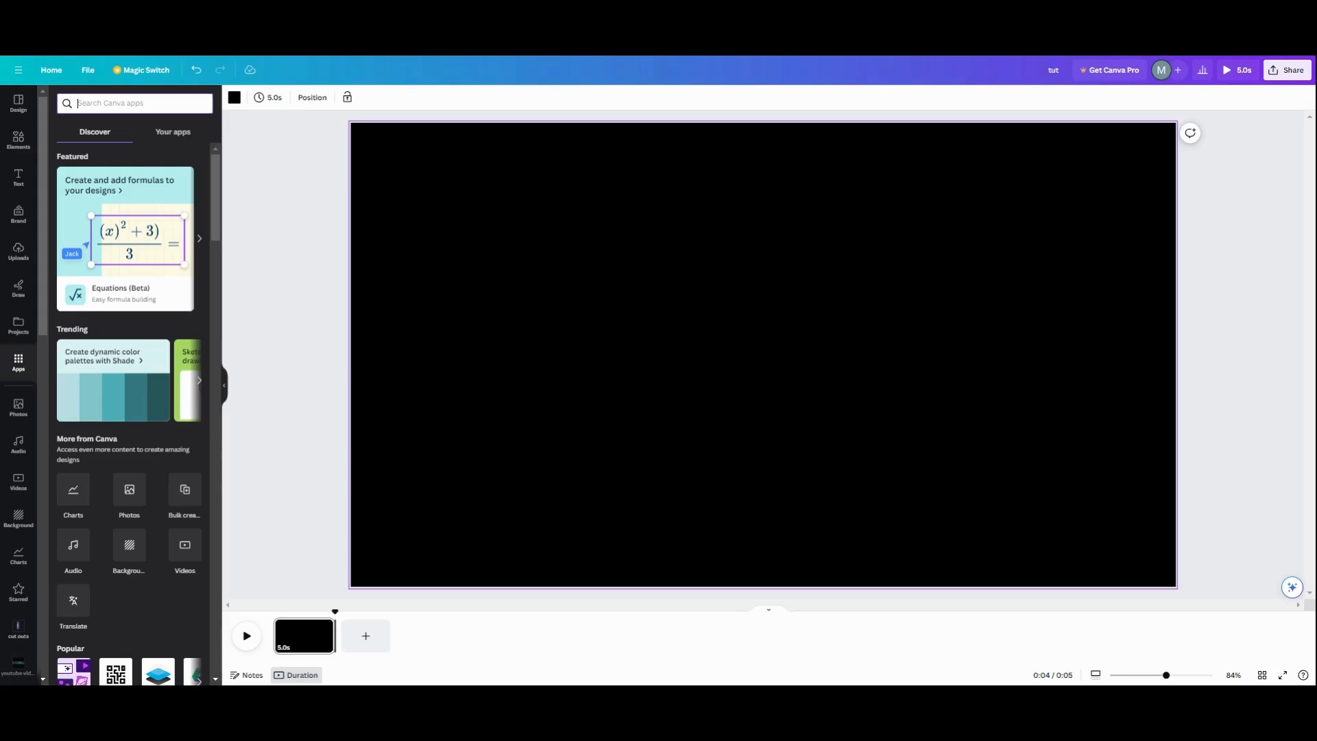
pyautogui.write('ty')
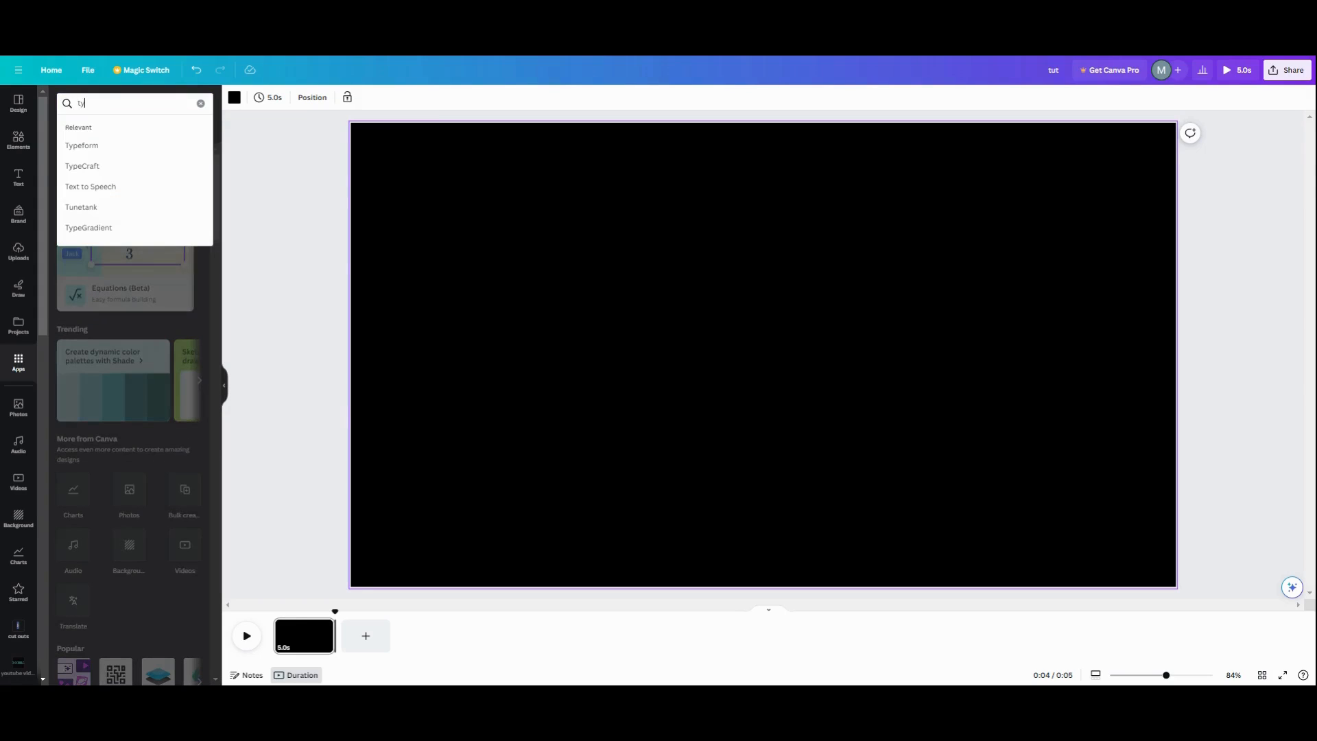
pyautogui.write('pe a')
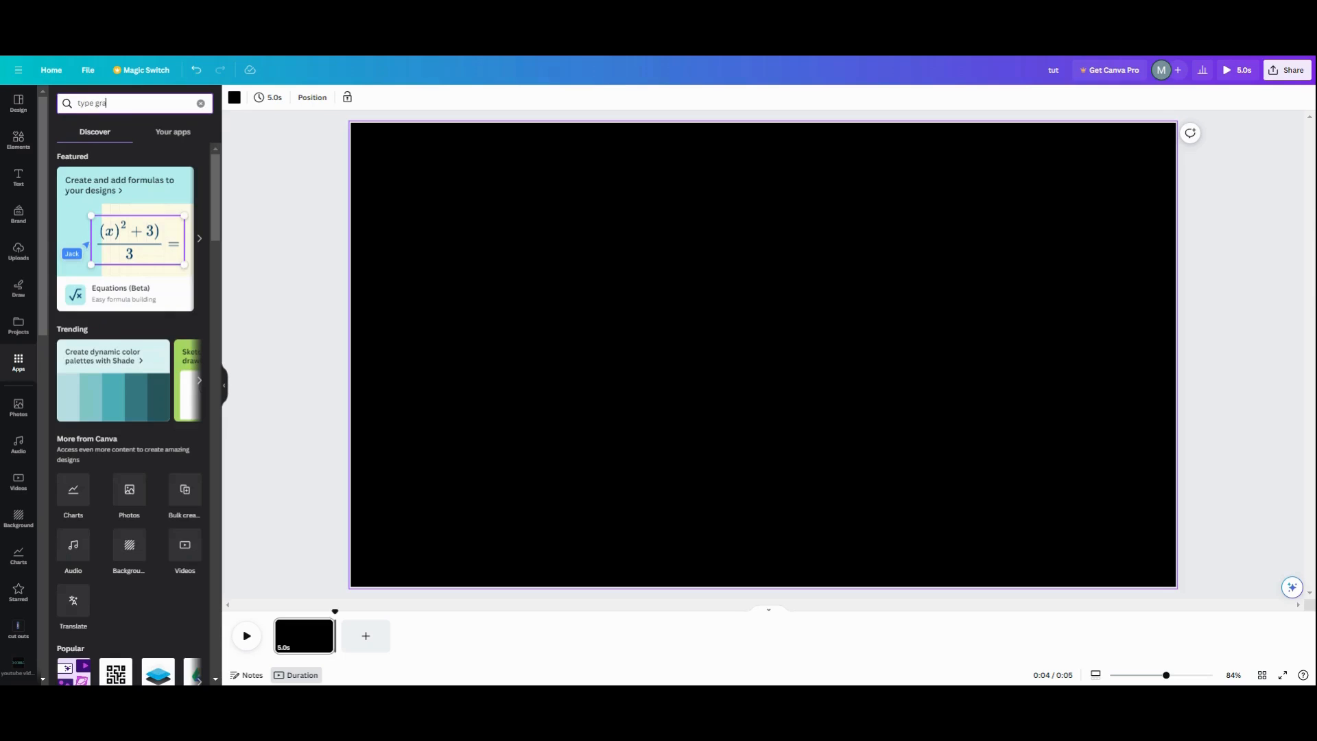
# Run the Apps search for 'type gradient' to find the TypeGradient app
pyautogui.press('Return')
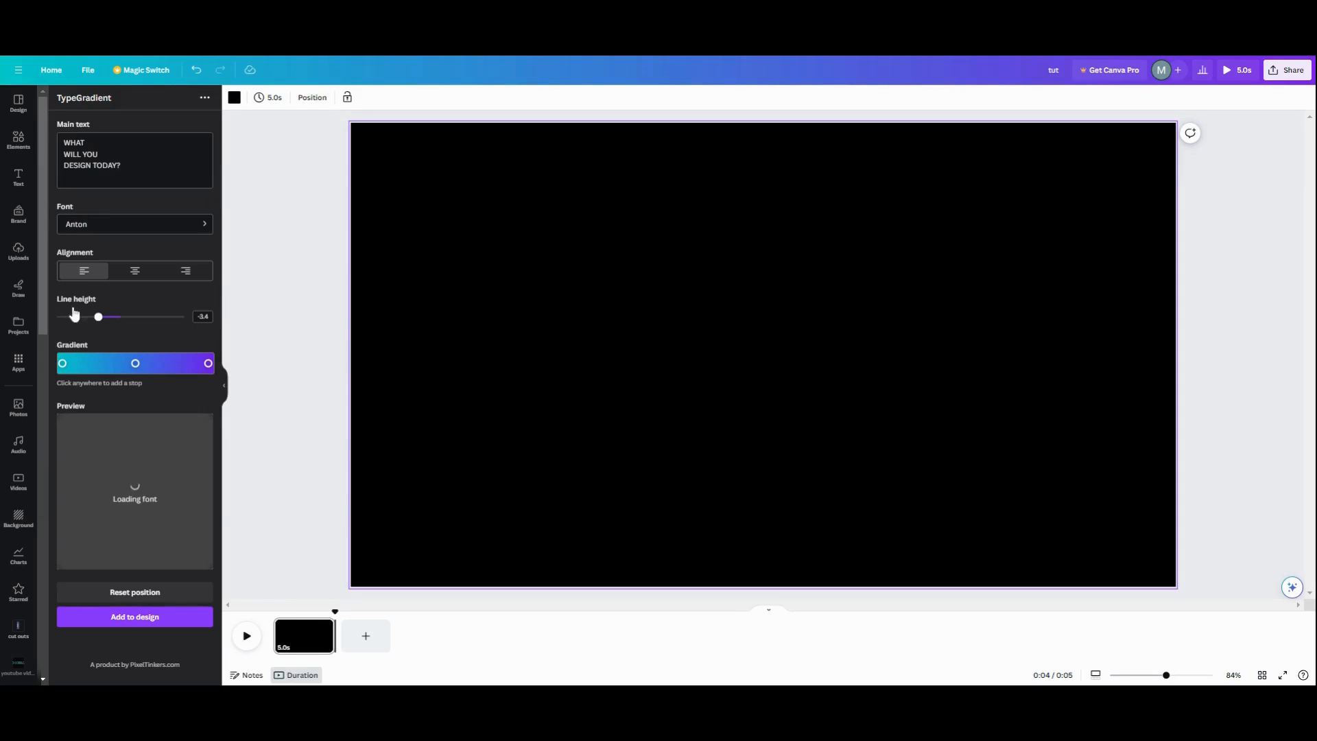
# Replace TypeGradient's main text with 'hello people' and 'welcome' on a second line
pyautogui.moveTo(120, 183); pyautogui.dragTo(64, 140)
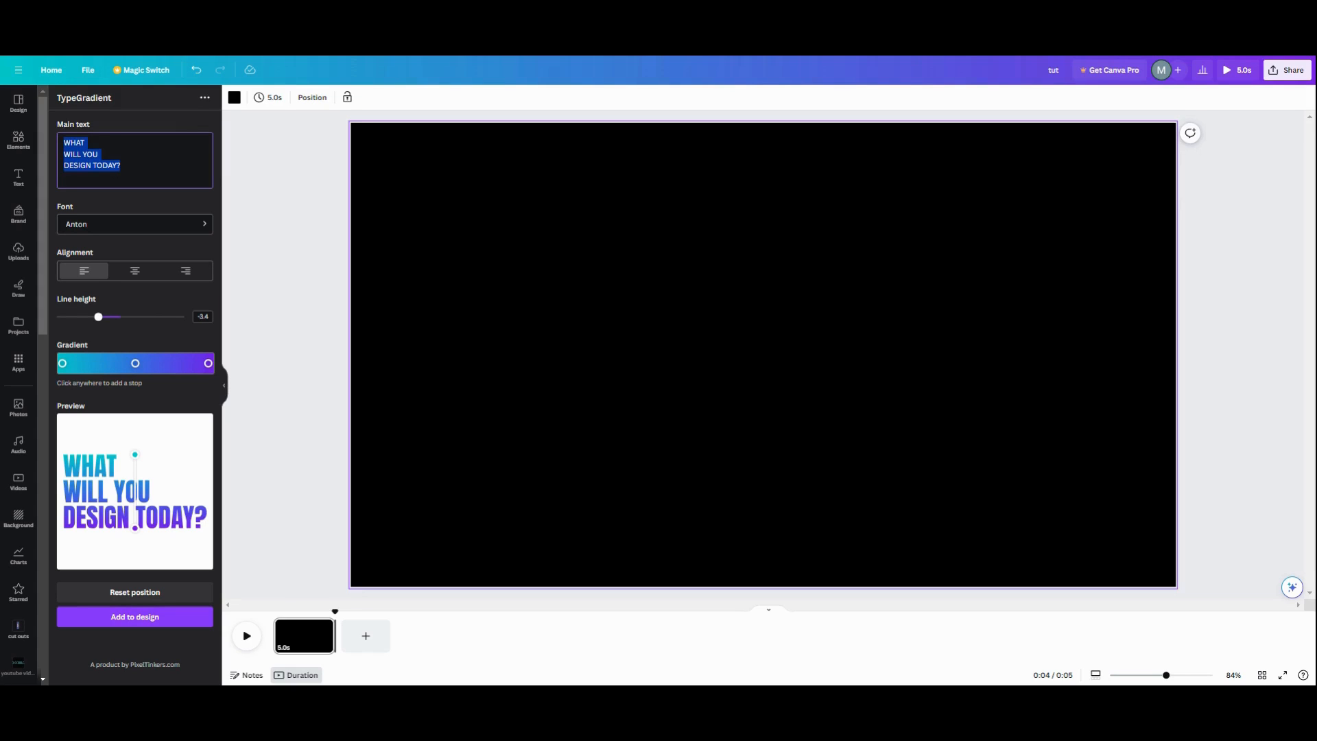
pyautogui.write('he')
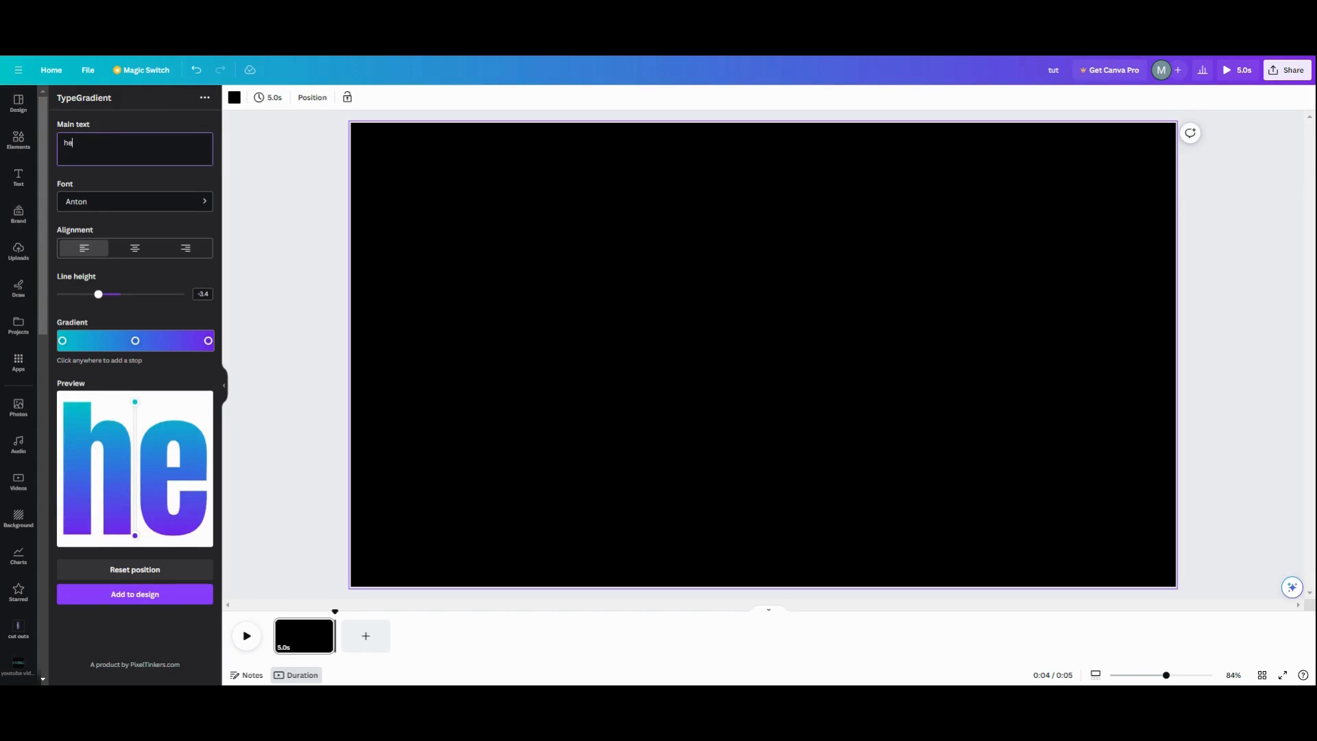
pyautogui.write('llo peop')
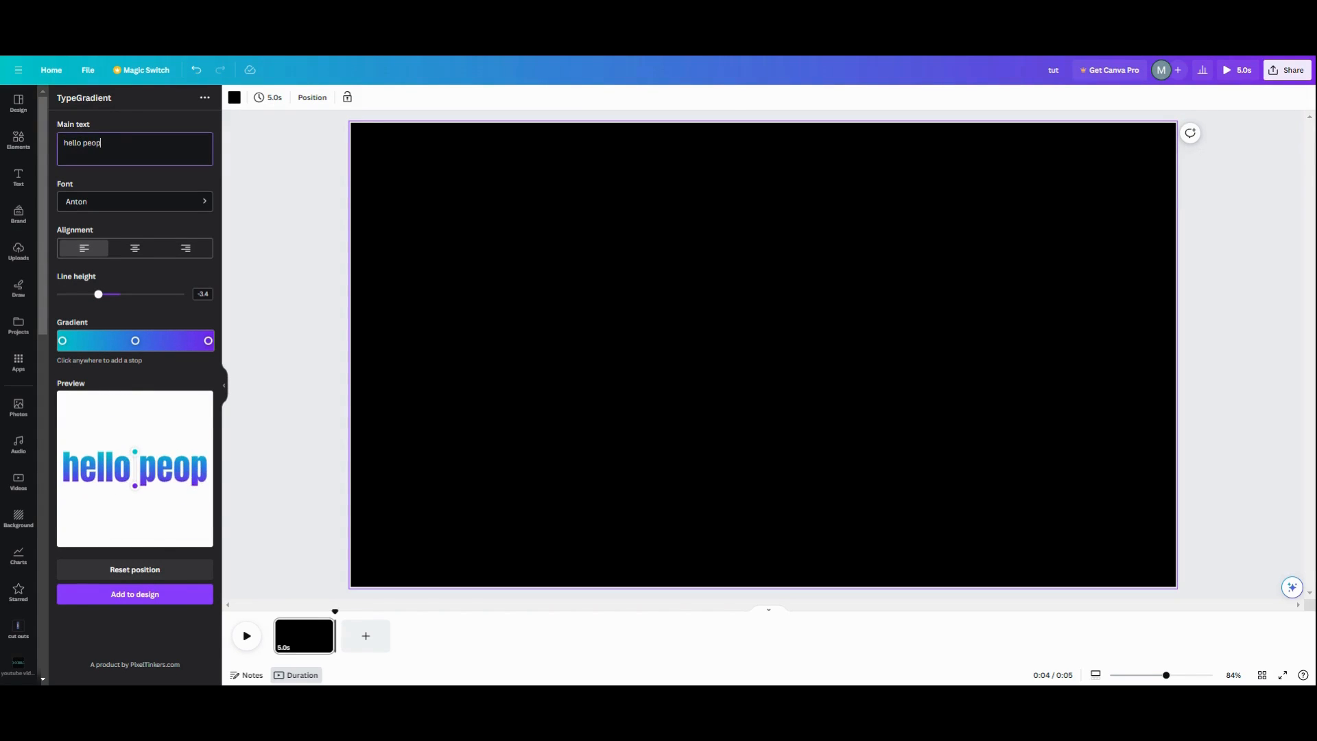
pyautogui.write('le')
pyautogui.press('Return')
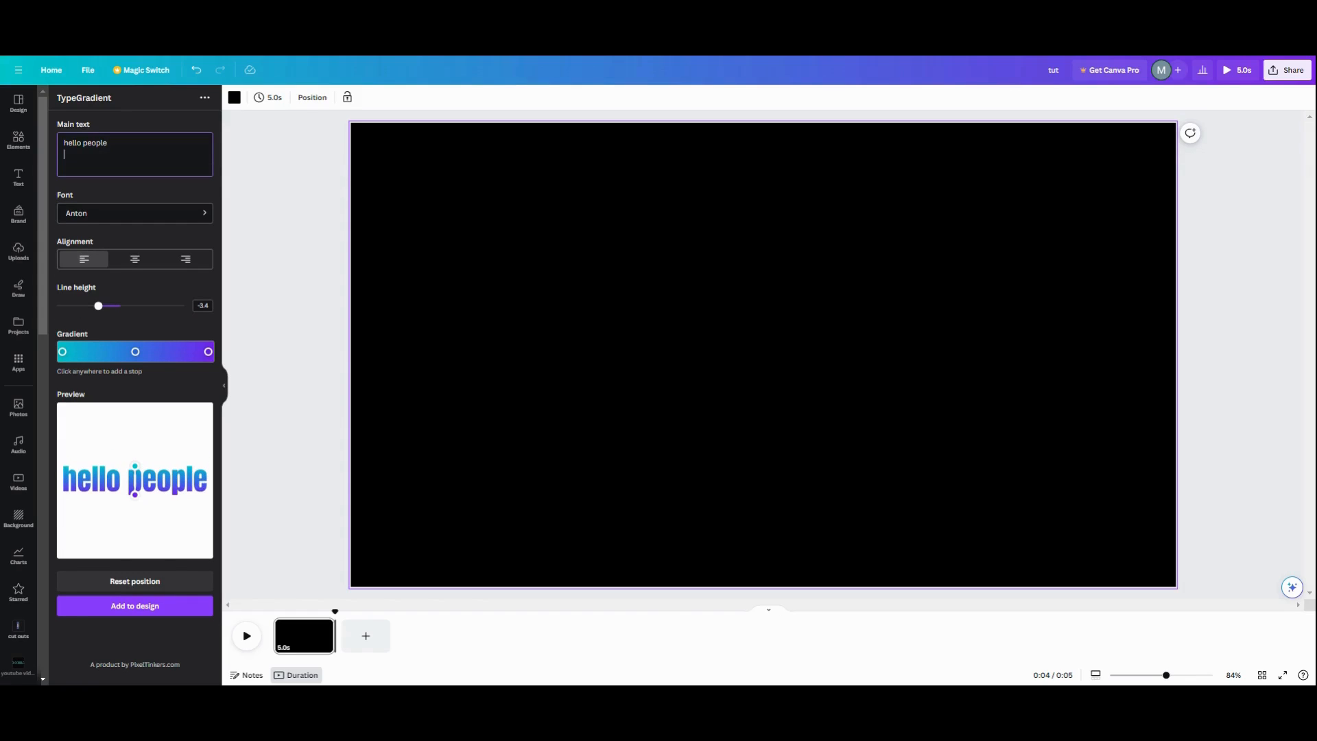
pyautogui.write('wl')
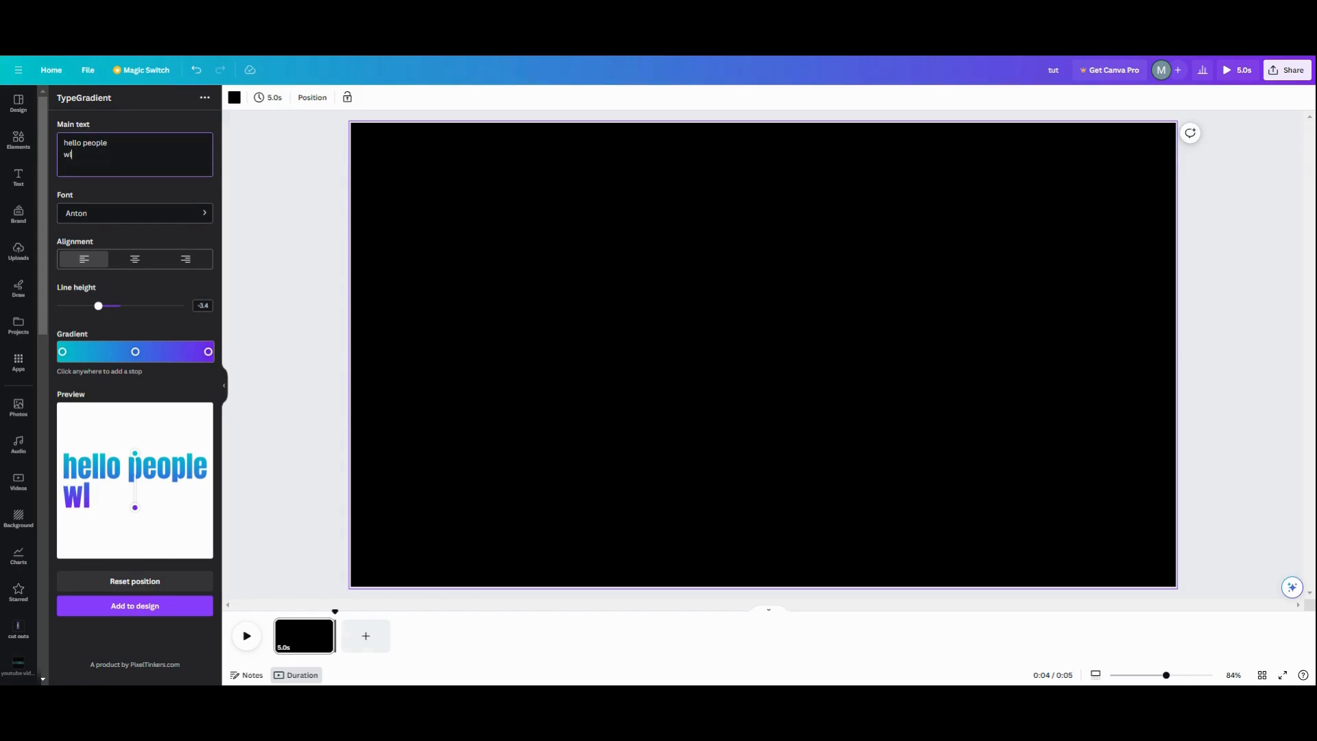
pyautogui.press('BackSpace')
pyautogui.write('elcome')
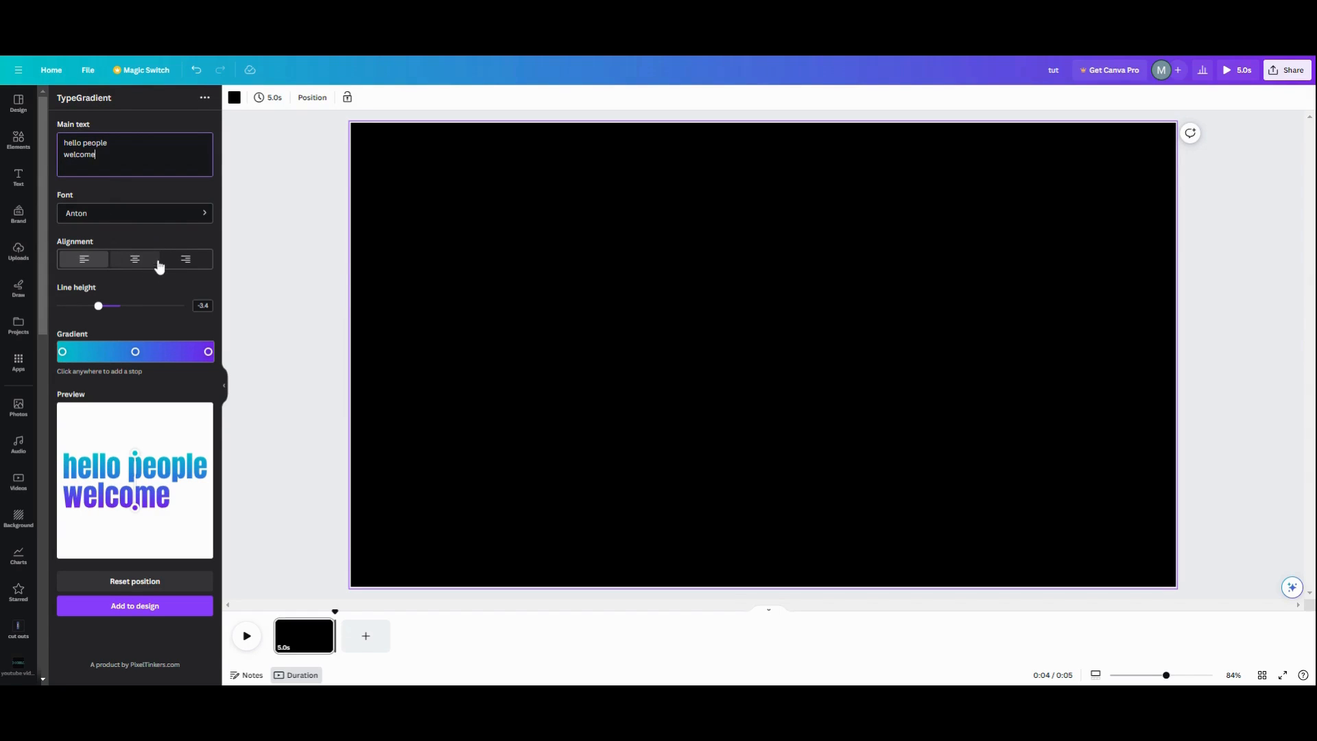
# Choose Super Cacao from the Fonts list as the gradient text's typeface
pyautogui.click(204, 221)
pyautogui.click(204, 220)
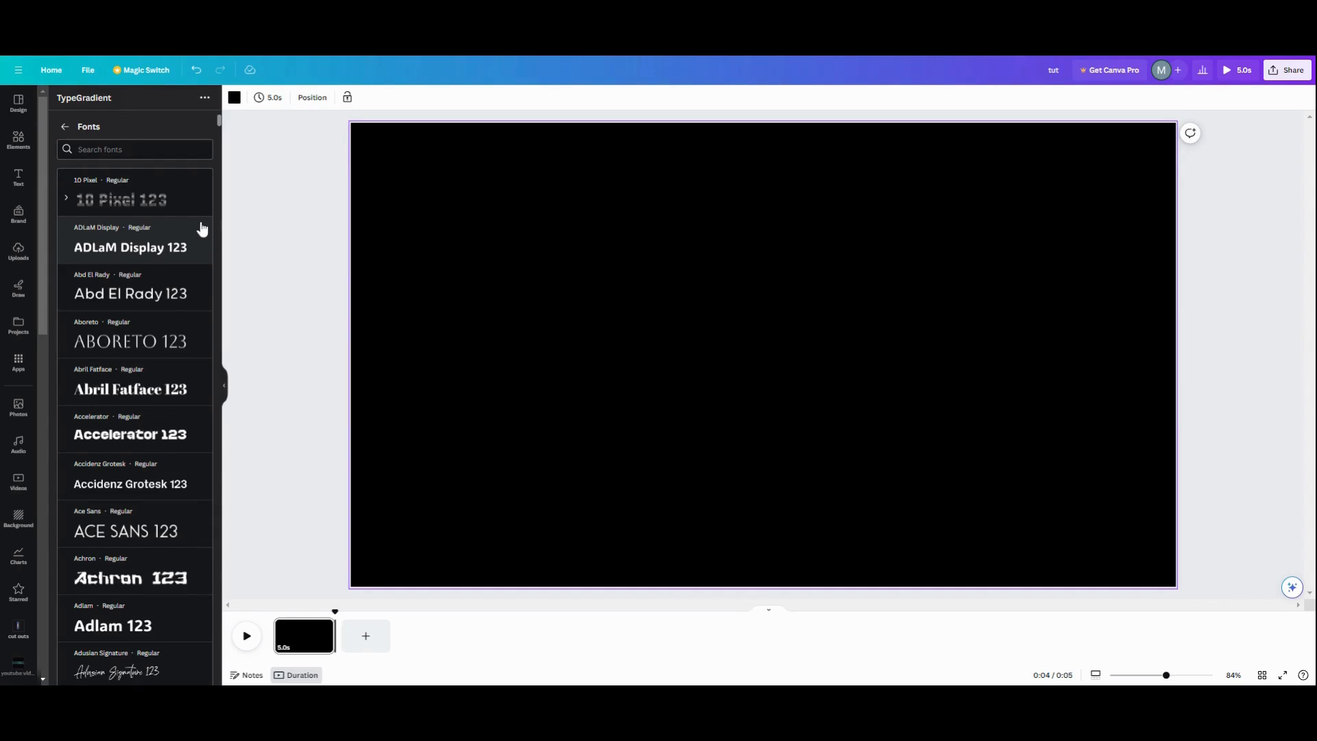
pyautogui.scroll(-3, 144, 299)
pyautogui.scroll(-1, 137, 317)
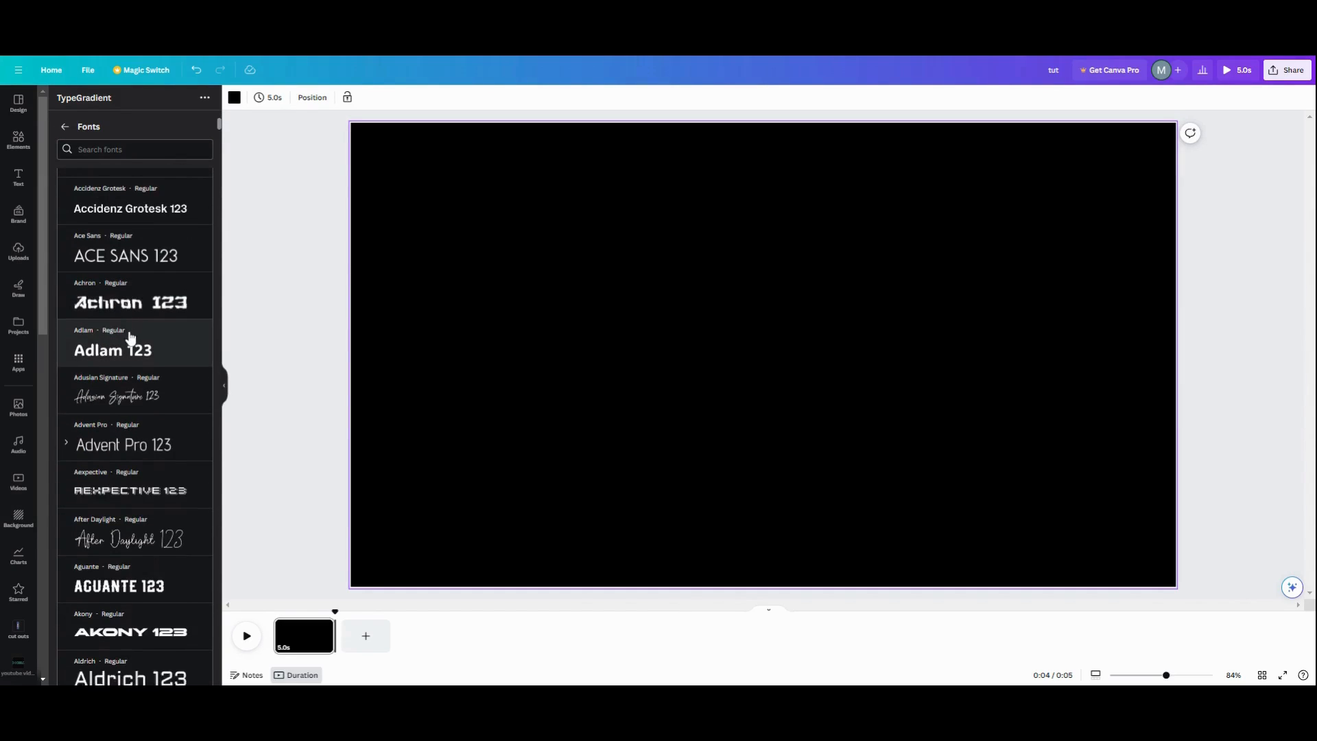
pyautogui.scroll(-5, 127, 340)
pyautogui.scroll(-3, 126, 344)
pyautogui.scroll(-5, 129, 345)
pyautogui.scroll(-4, 127, 346)
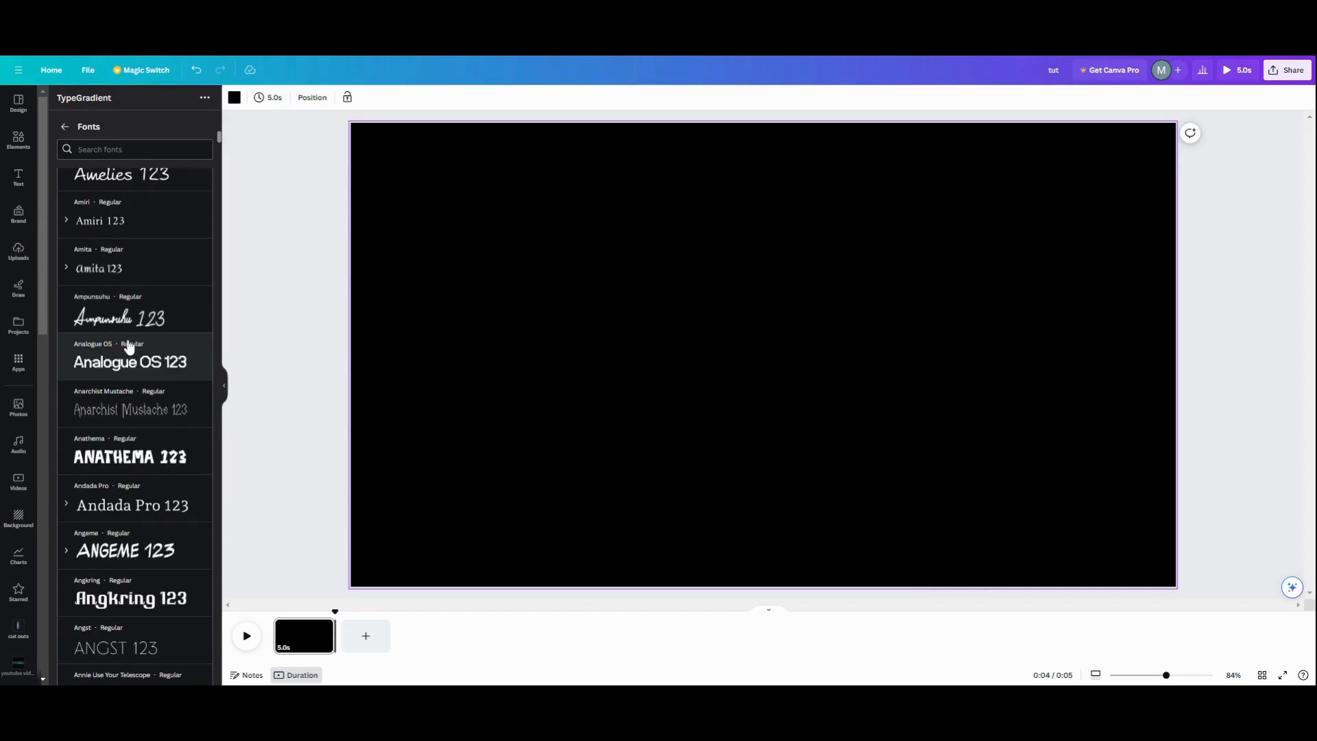
pyautogui.scroll(-5, 126, 346)
pyautogui.scroll(-1, 126, 345)
pyautogui.scroll(-6, 126, 346)
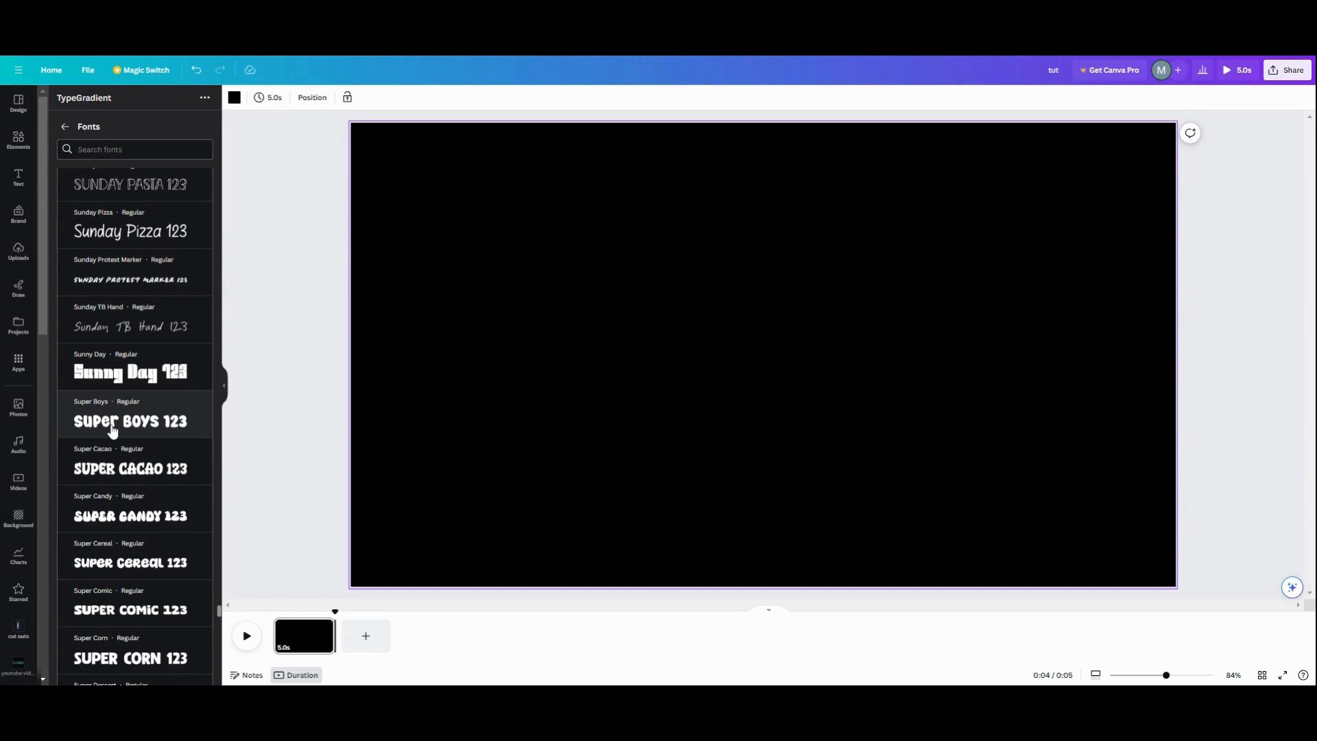
pyautogui.click(109, 472)
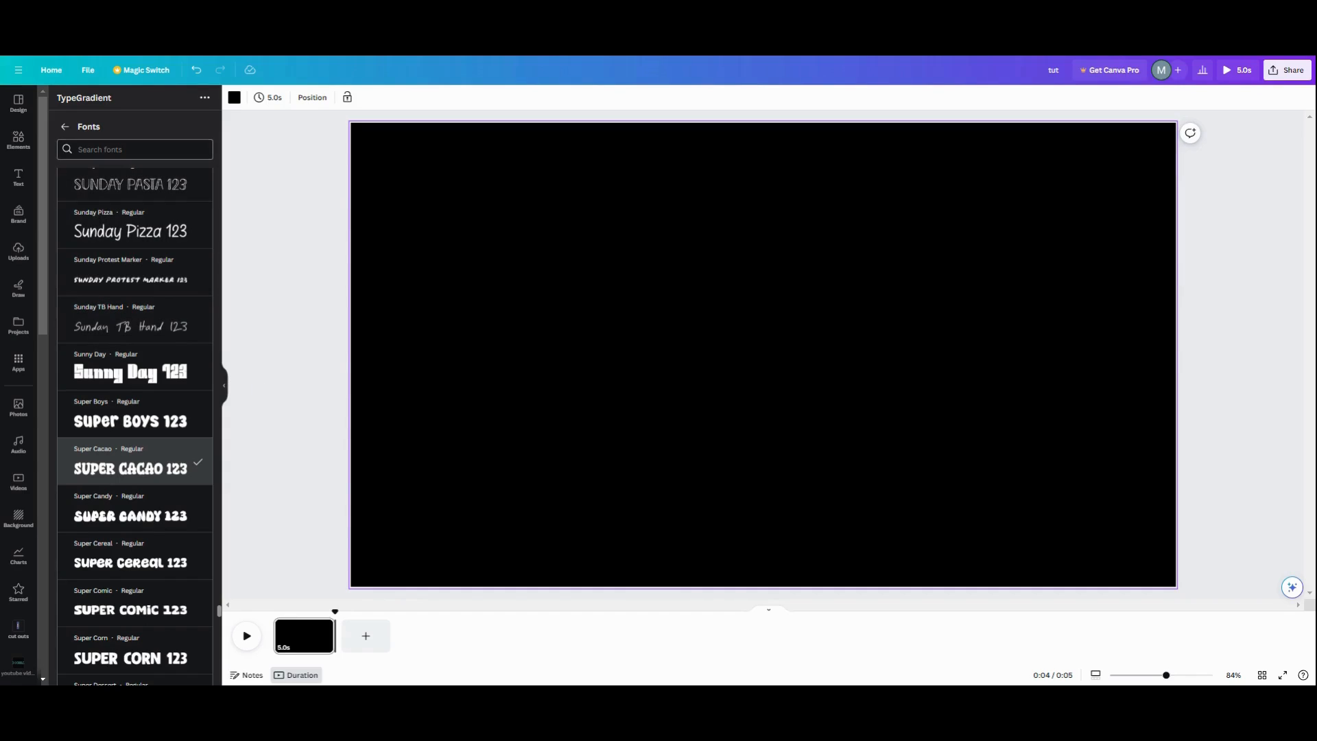
pyautogui.click(66, 128)
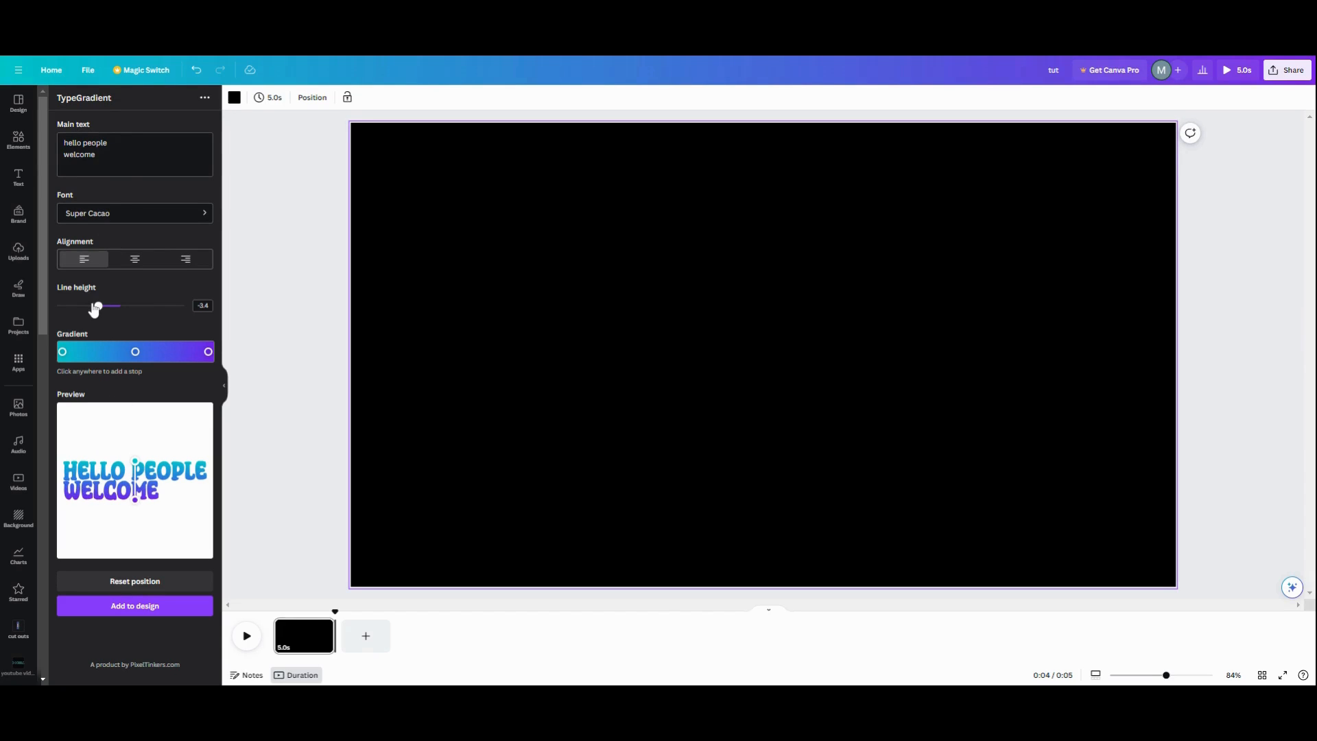
# Centre-align the text and raise the Line height slider to about -1
pyautogui.moveTo(98, 310); pyautogui.dragTo(105, 311)
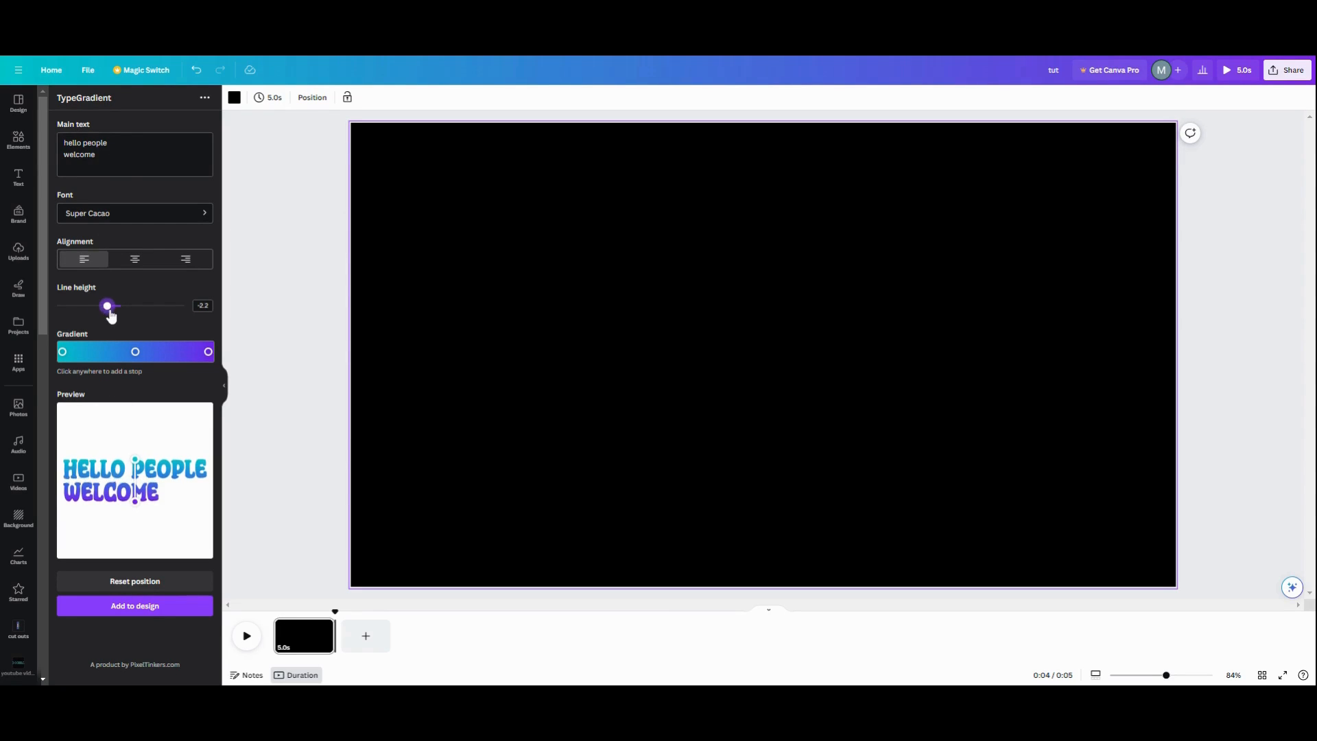
pyautogui.click(134, 261)
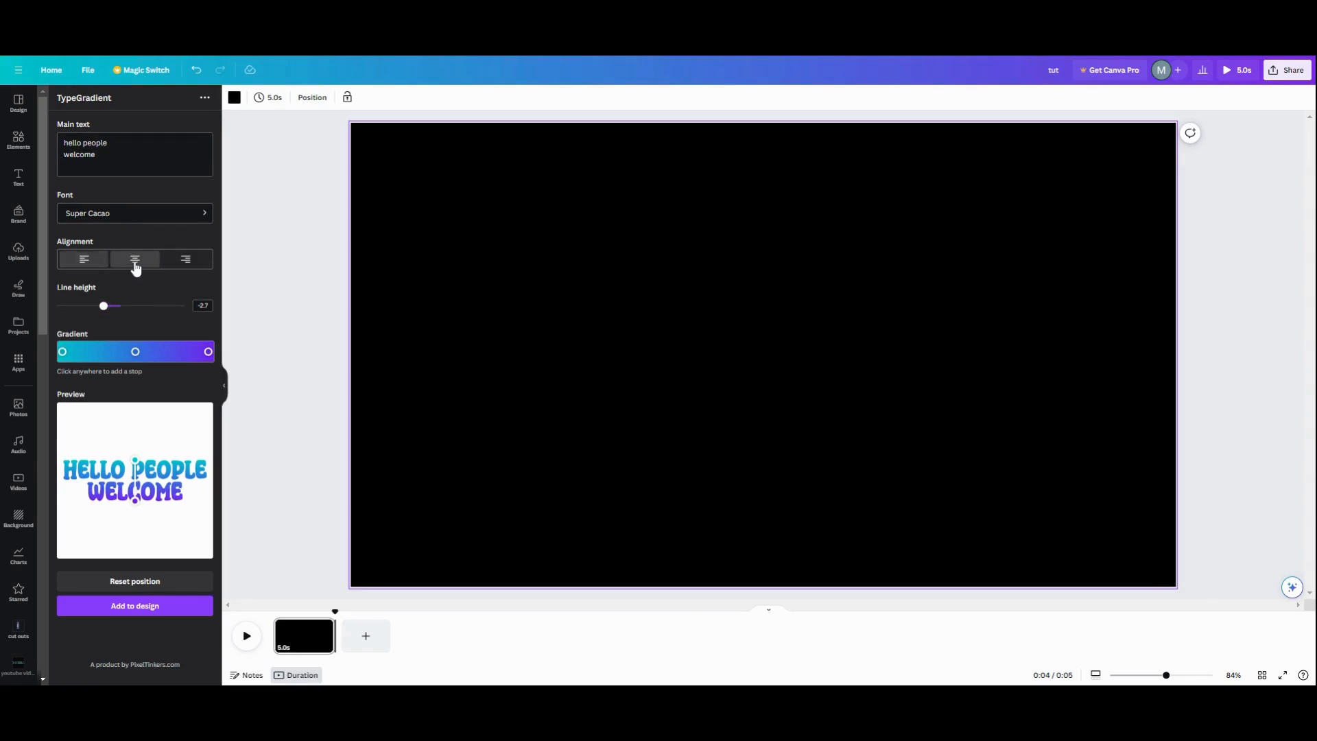
pyautogui.click(181, 265)
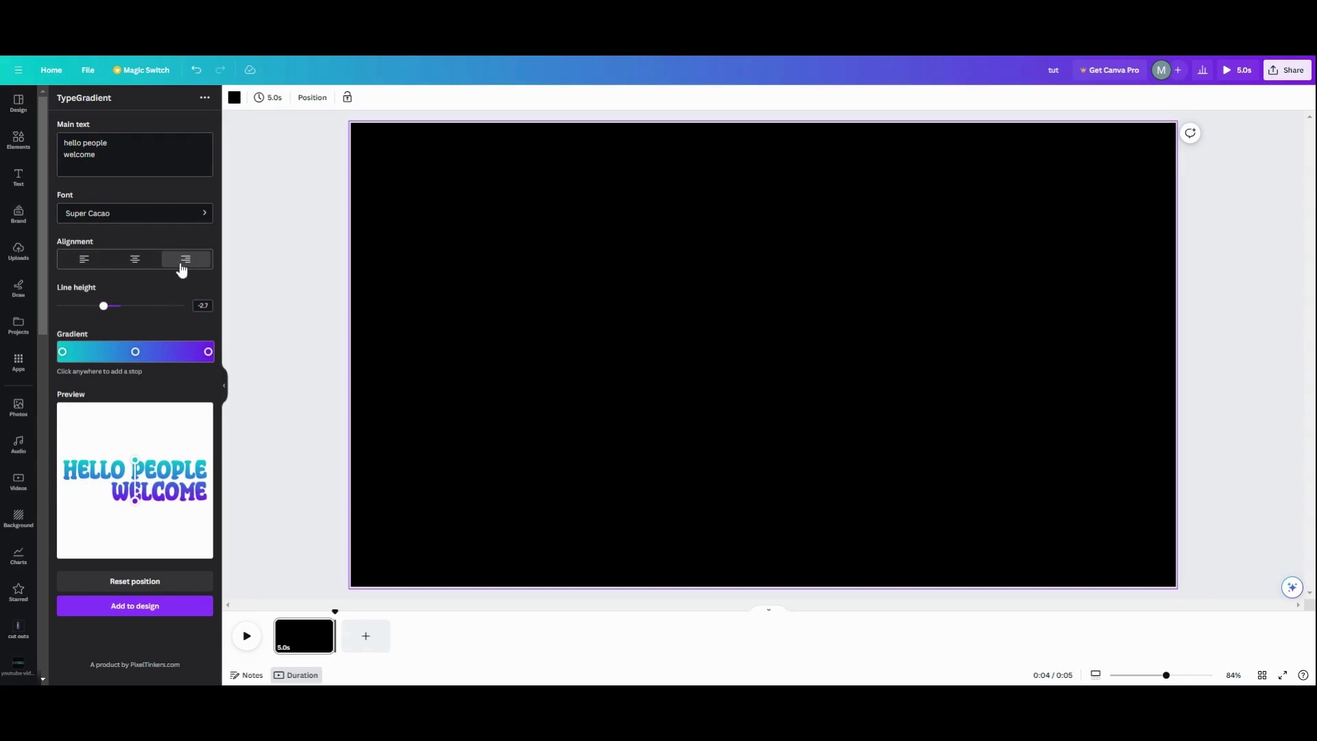
pyautogui.click(138, 266)
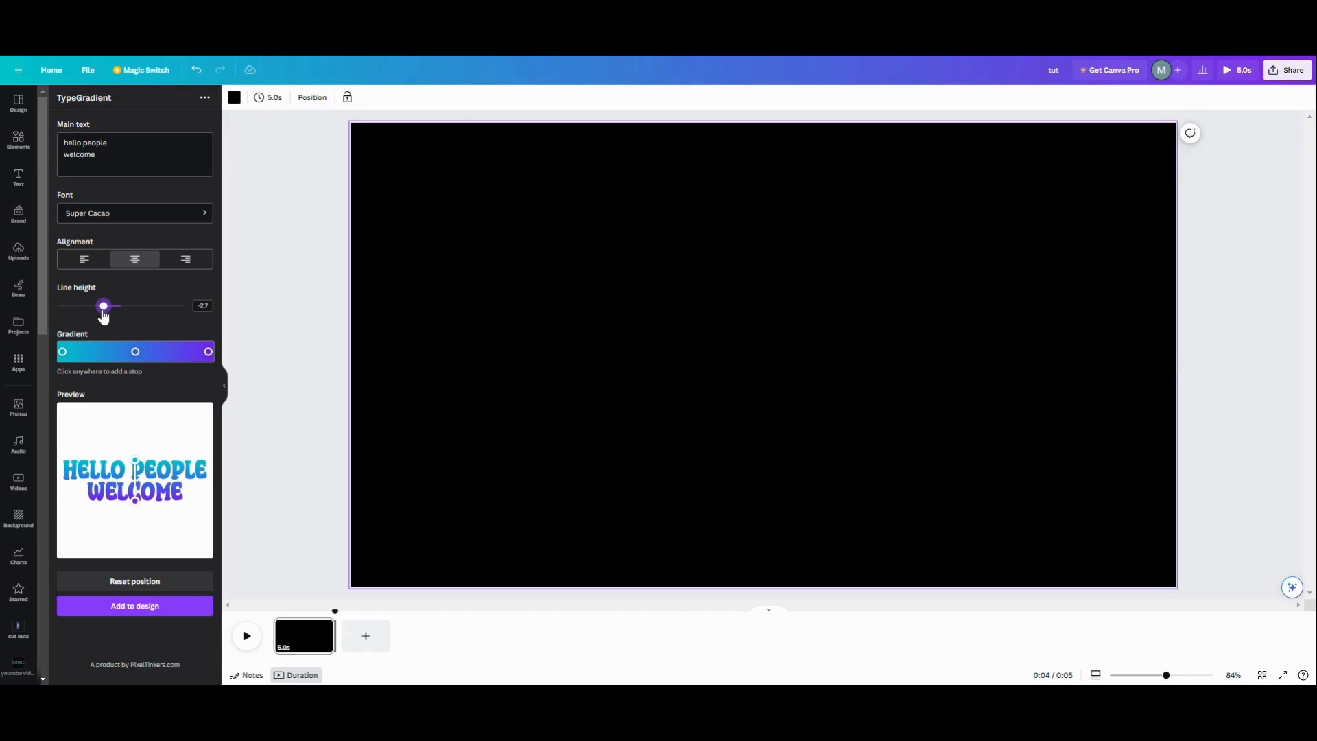
pyautogui.moveTo(104, 307); pyautogui.dragTo(114, 307)
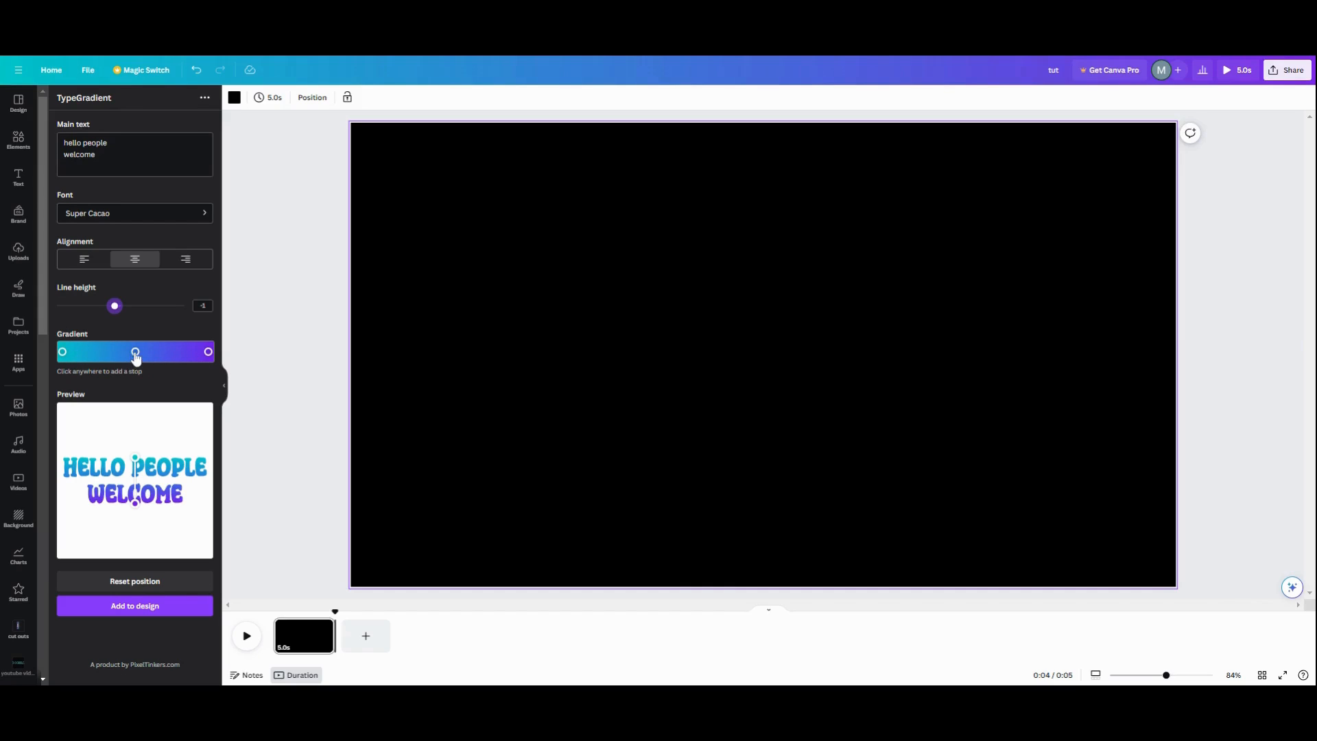
# Recolour the gradient stops: teal start, white #fcfdff middle, magenta end
pyautogui.moveTo(62, 352)
pyautogui.mouseDown()
pyautogui.moveTo(147, 352)
pyautogui.moveTo(118, 352)
pyautogui.mouseUp()
pyautogui.moveTo(206, 352); pyautogui.dragTo(196, 352)
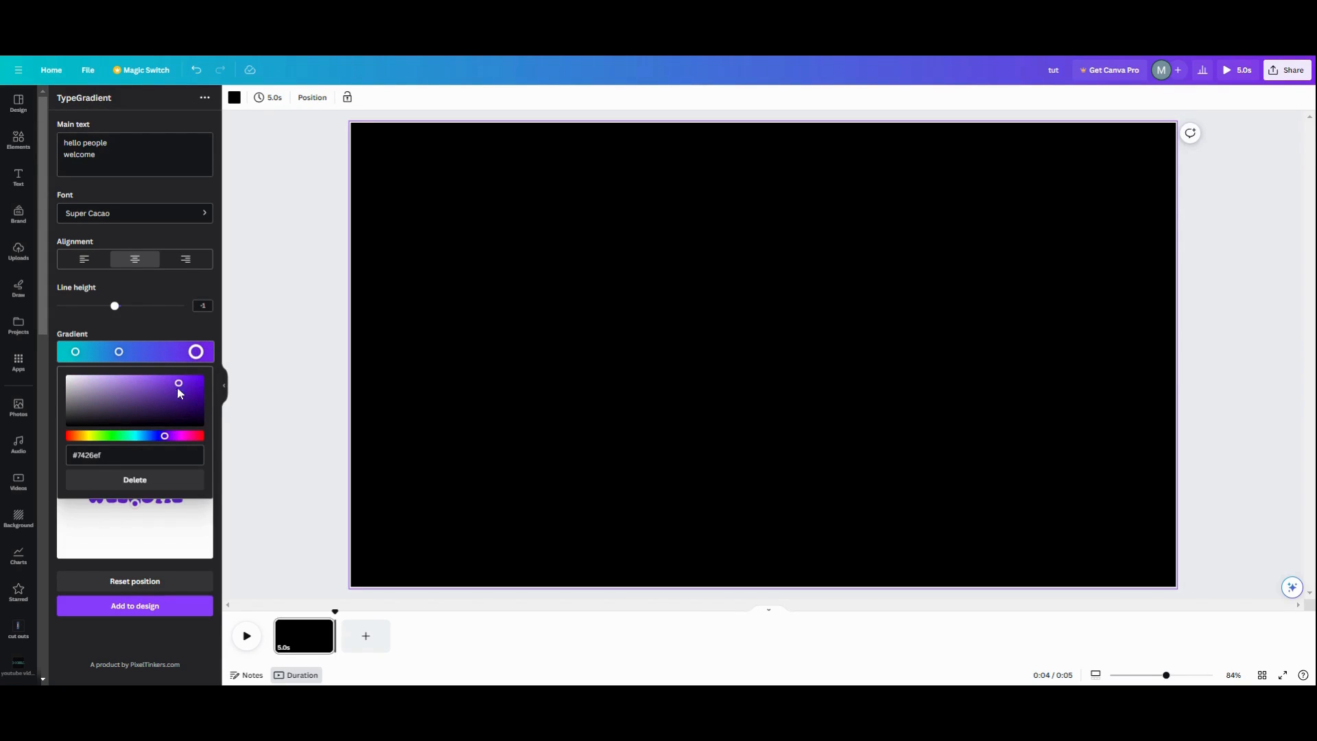
pyautogui.click(184, 438)
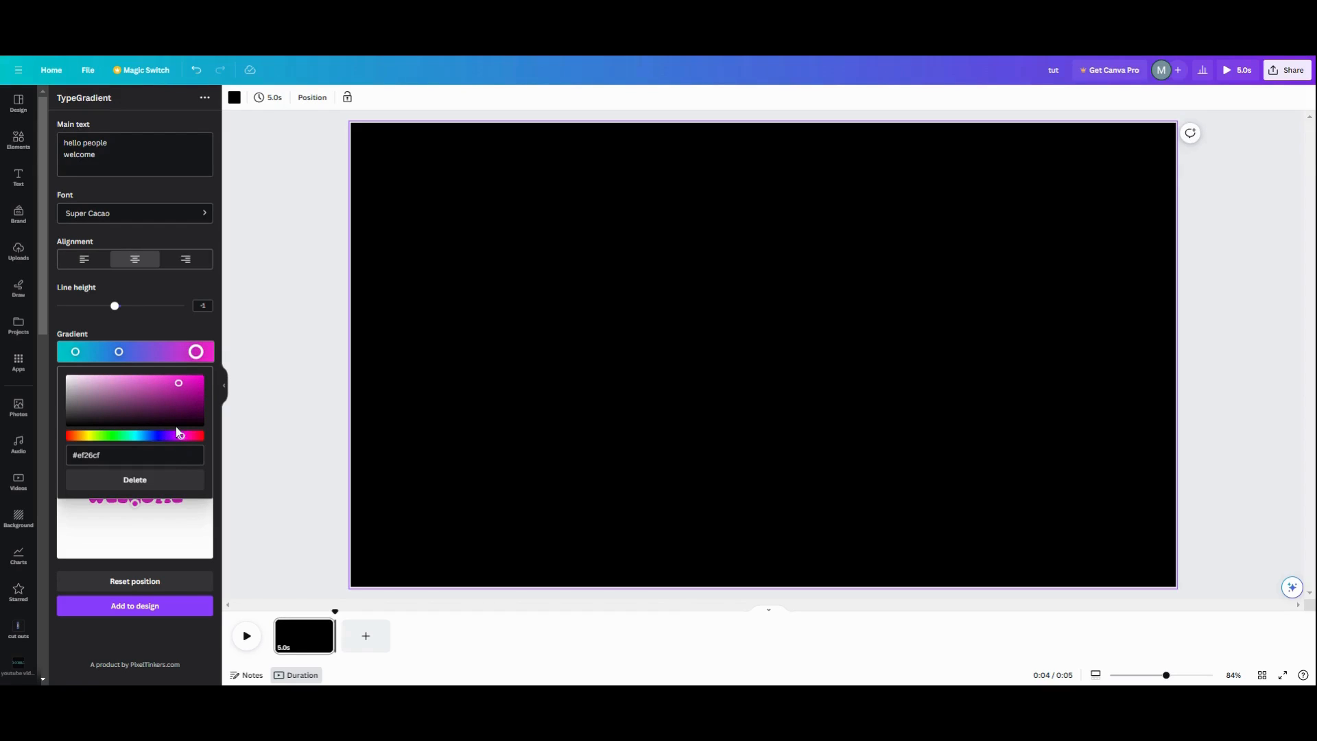
pyautogui.moveTo(118, 352); pyautogui.dragTo(135, 352)
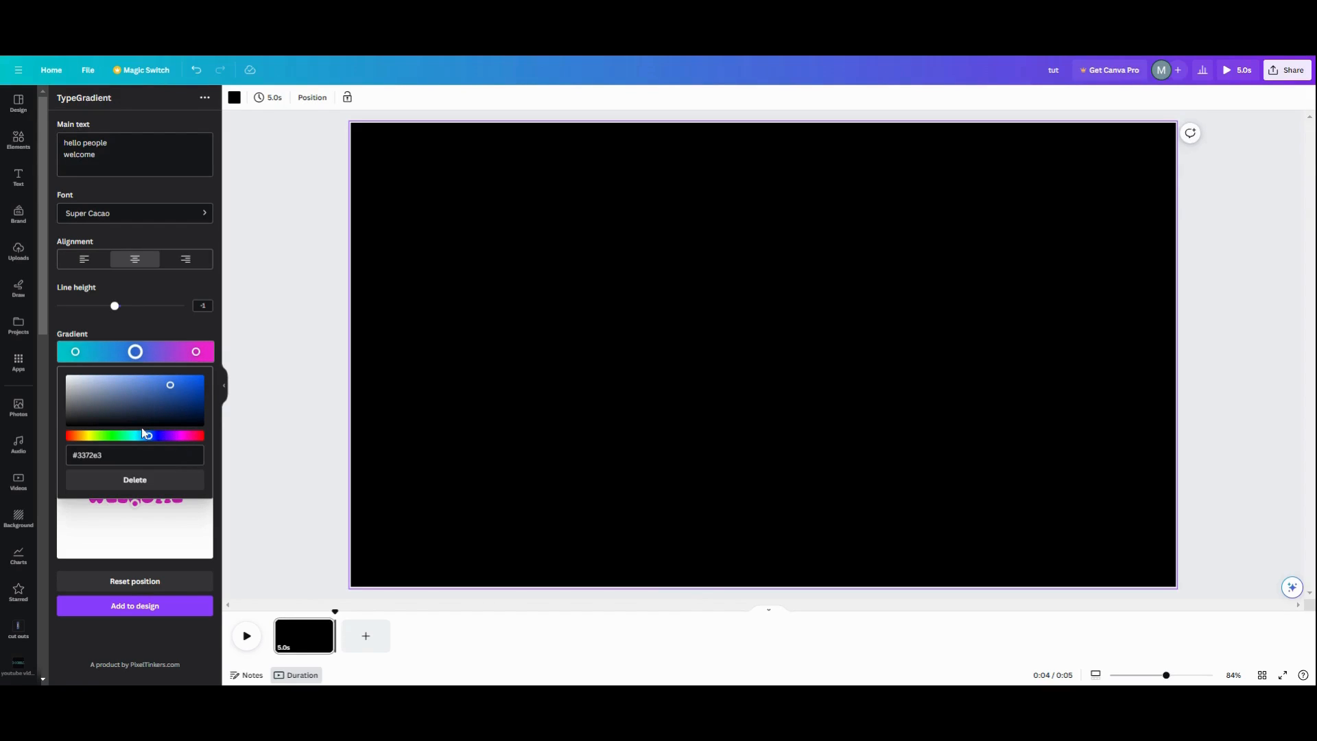
pyautogui.click(73, 380)
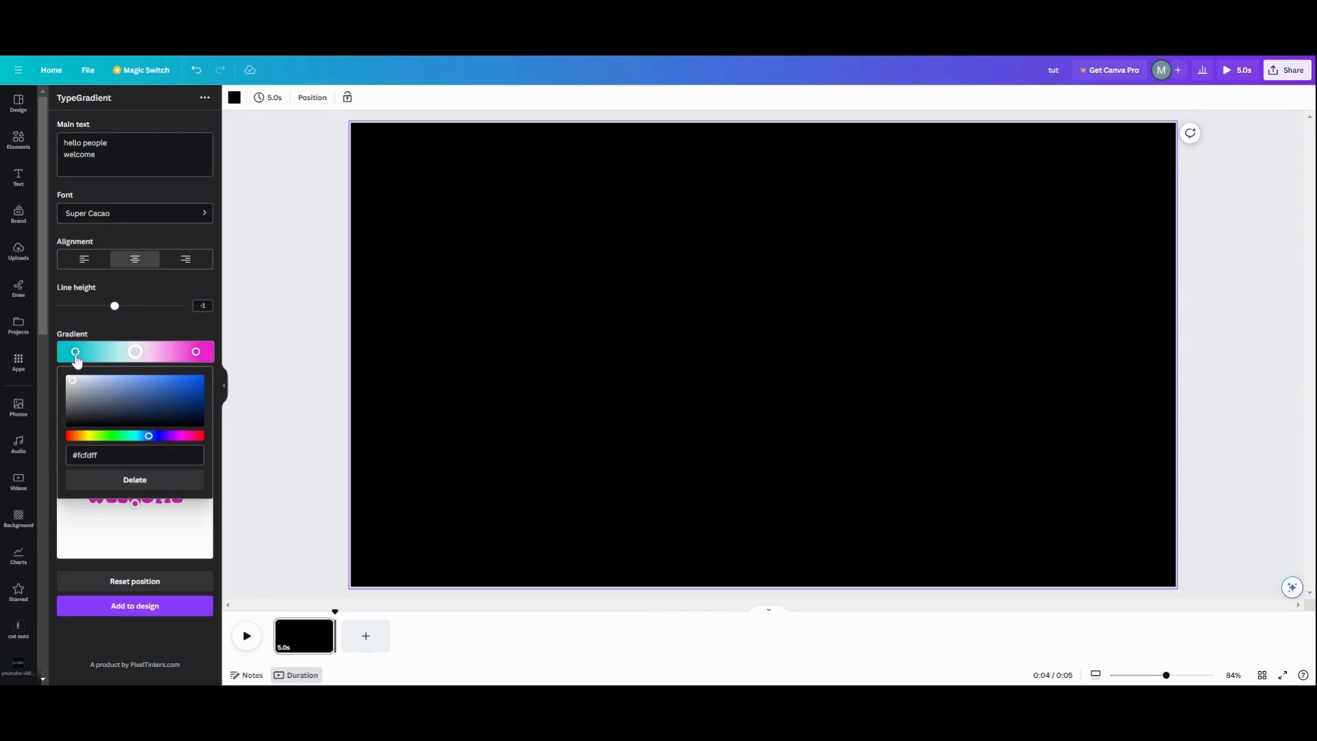
pyautogui.moveTo(76, 355)
pyautogui.mouseDown()
pyautogui.moveTo(171, 352)
pyautogui.moveTo(75, 352)
pyautogui.mouseUp()
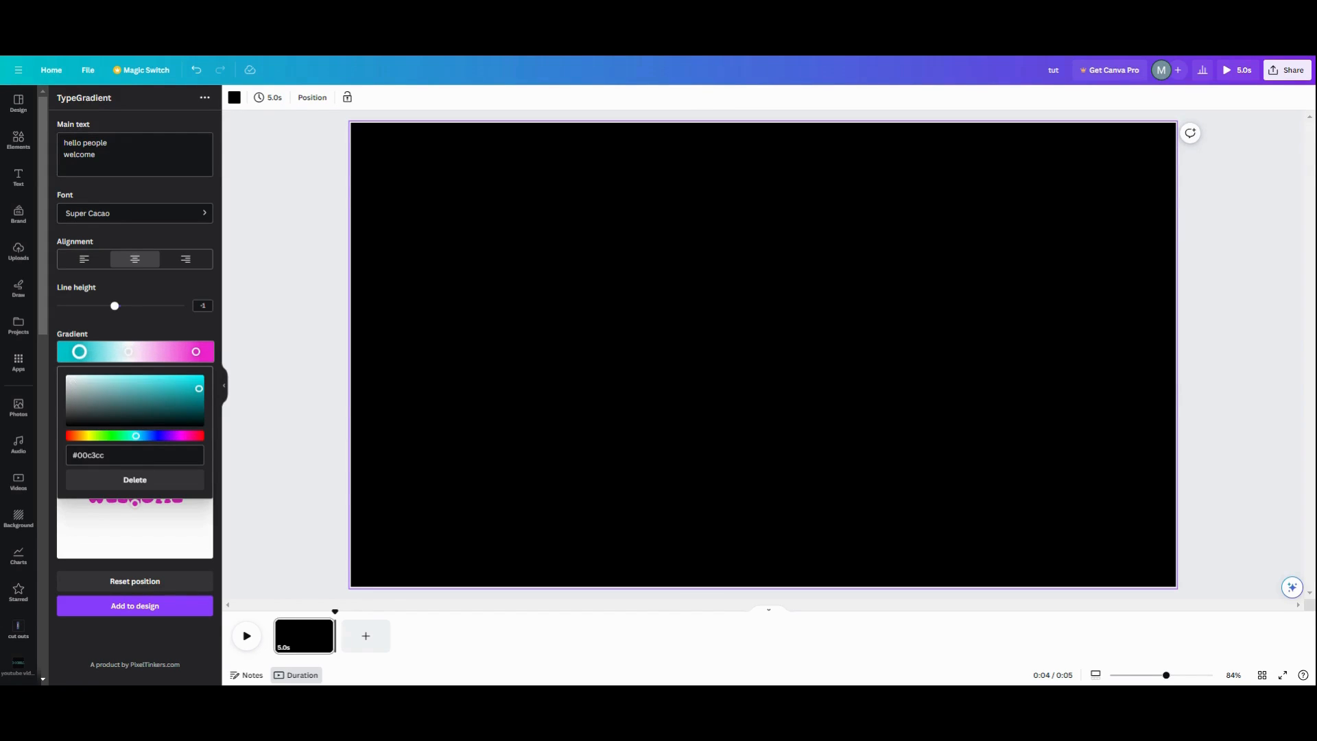
pyautogui.click(128, 352)
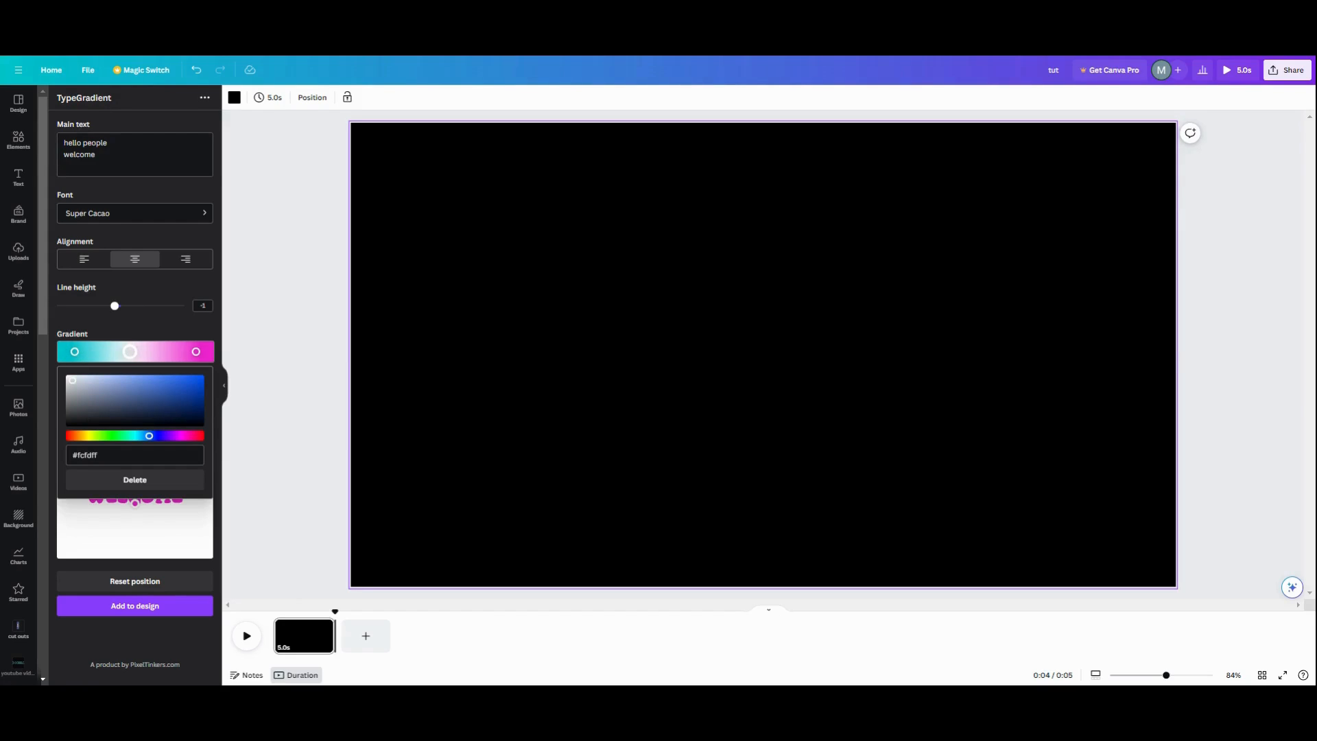
# Tilt the pink-white-teal gradient diagonally across the preview text
pyautogui.click(111, 537)
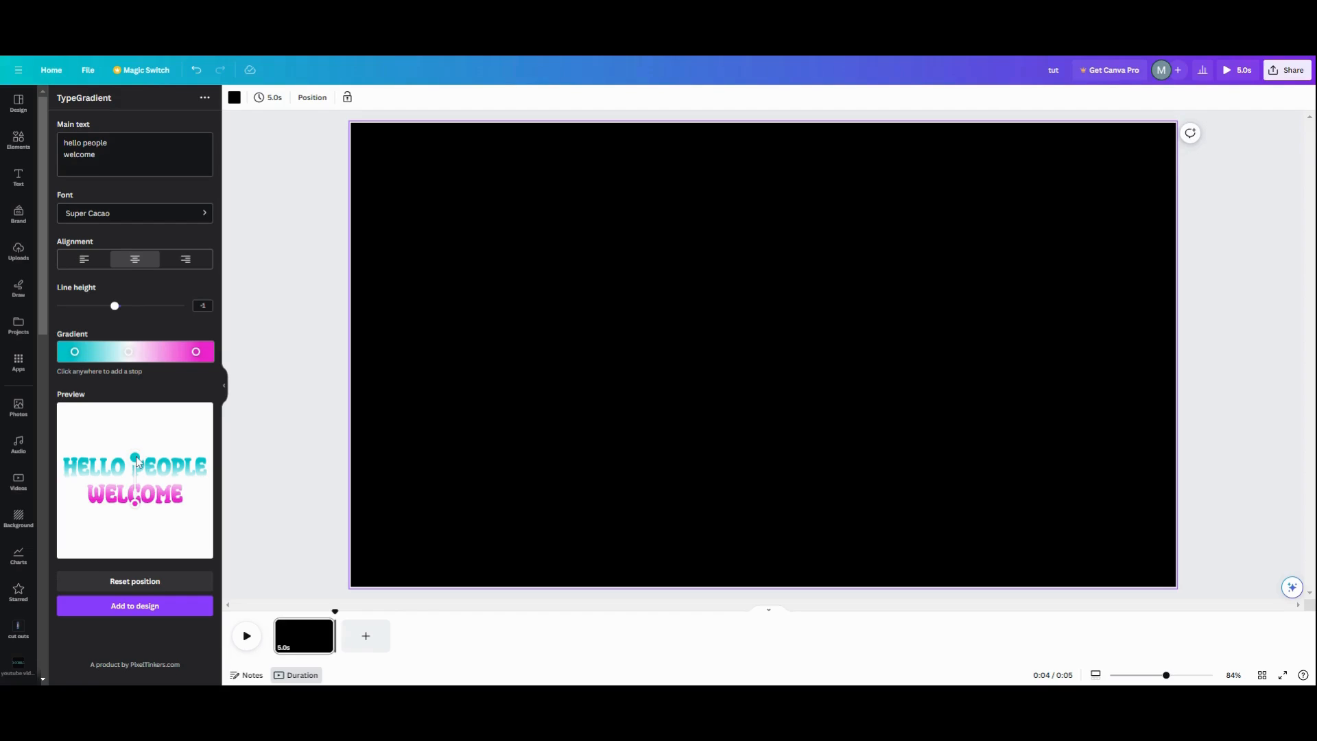
pyautogui.moveTo(137, 461)
pyautogui.mouseDown()
pyautogui.moveTo(110, 451)
pyautogui.moveTo(153, 461)
pyautogui.mouseUp()
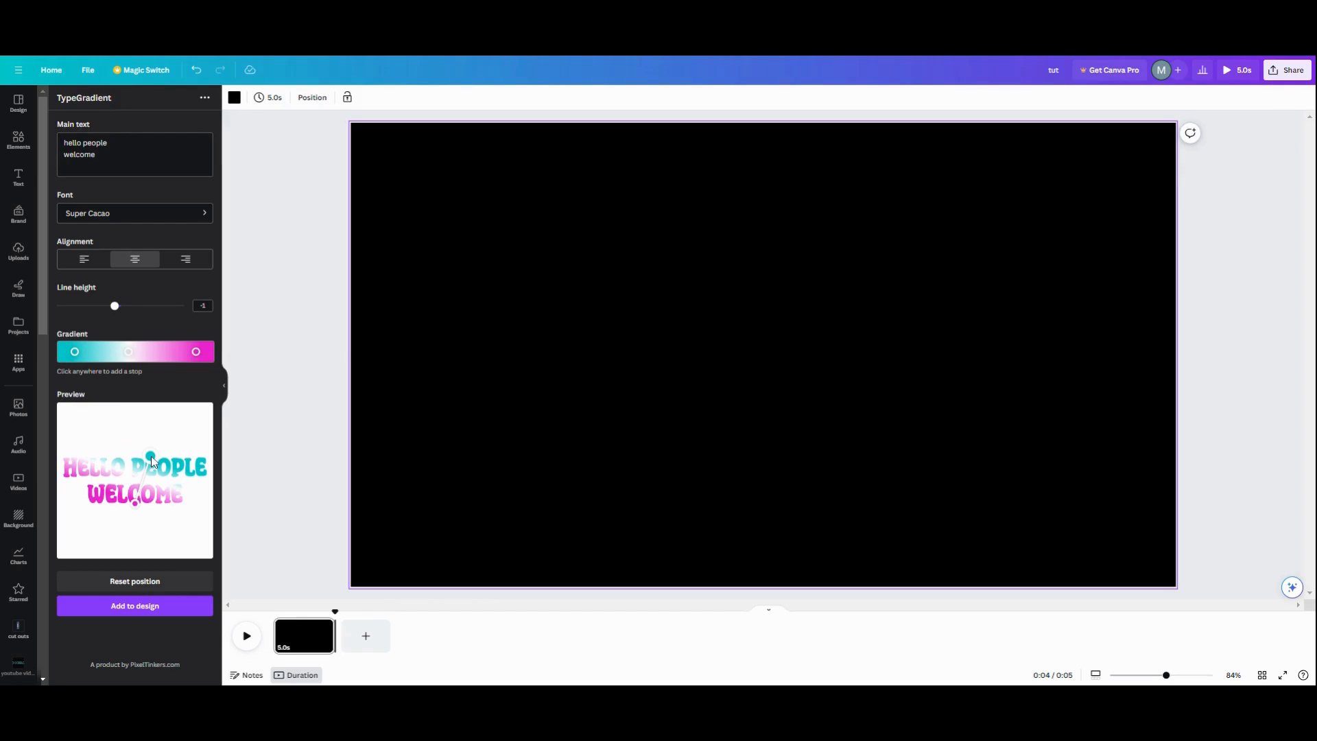
pyautogui.moveTo(152, 461)
pyautogui.mouseDown()
pyautogui.moveTo(125, 448)
pyautogui.moveTo(135, 486)
pyautogui.moveTo(126, 414)
pyautogui.moveTo(153, 472)
pyautogui.moveTo(115, 471)
pyautogui.moveTo(159, 477)
pyautogui.mouseUp()
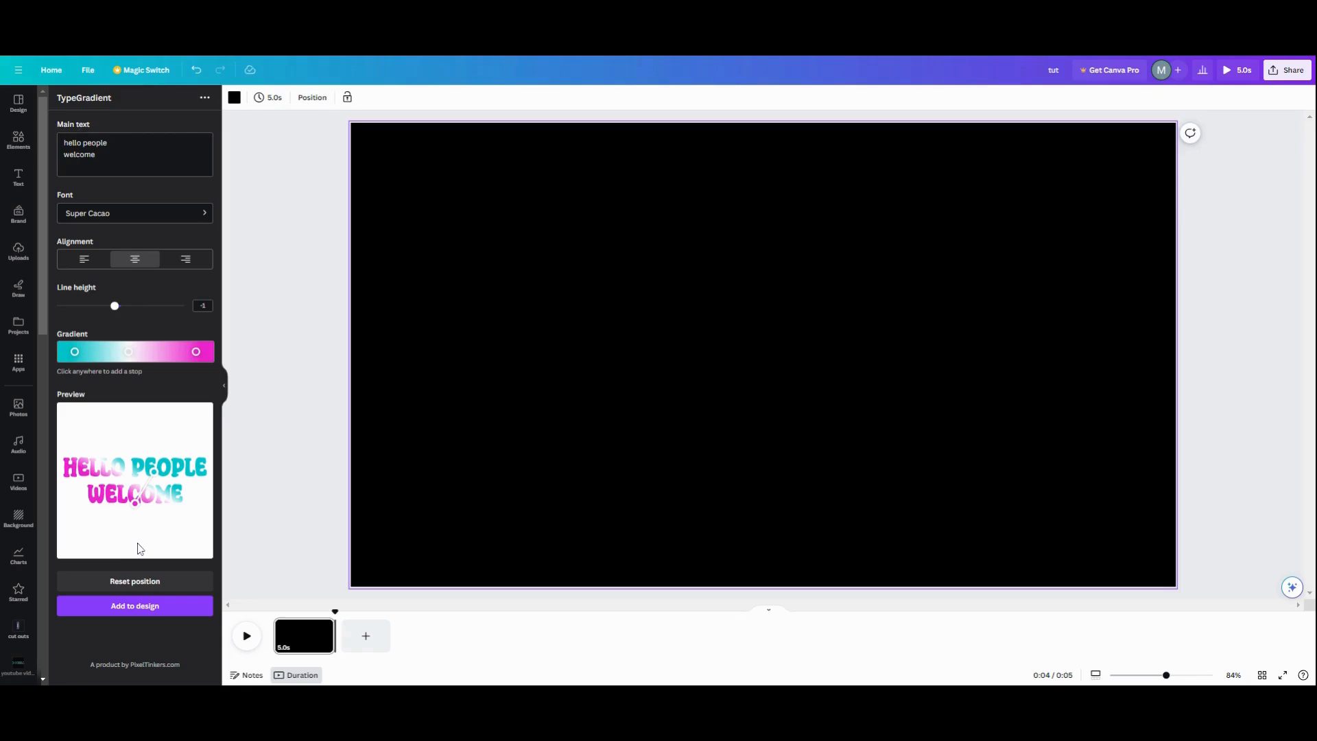
# Add HELLO PEOPLE WELCOME to the black page and drag it toward the upper middle
pyautogui.click(133, 606)
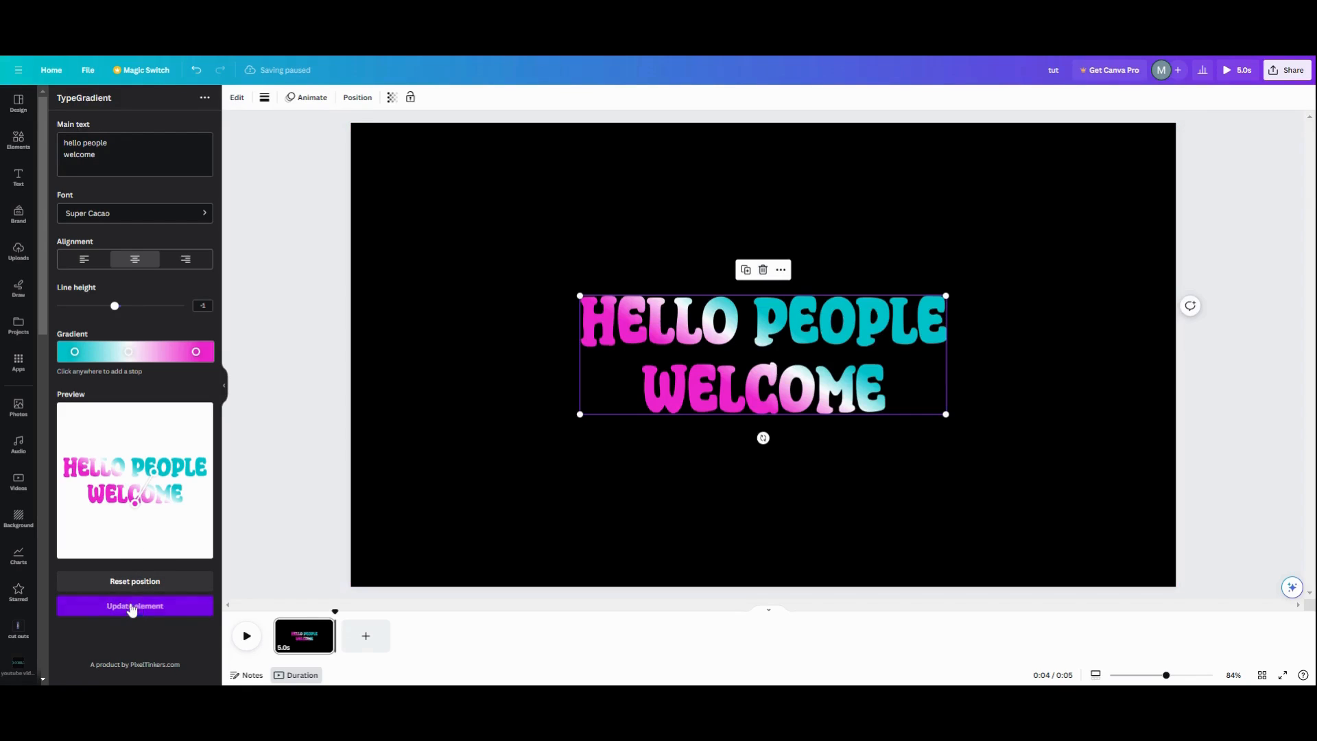
pyautogui.moveTo(643, 397); pyautogui.dragTo(678, 372)
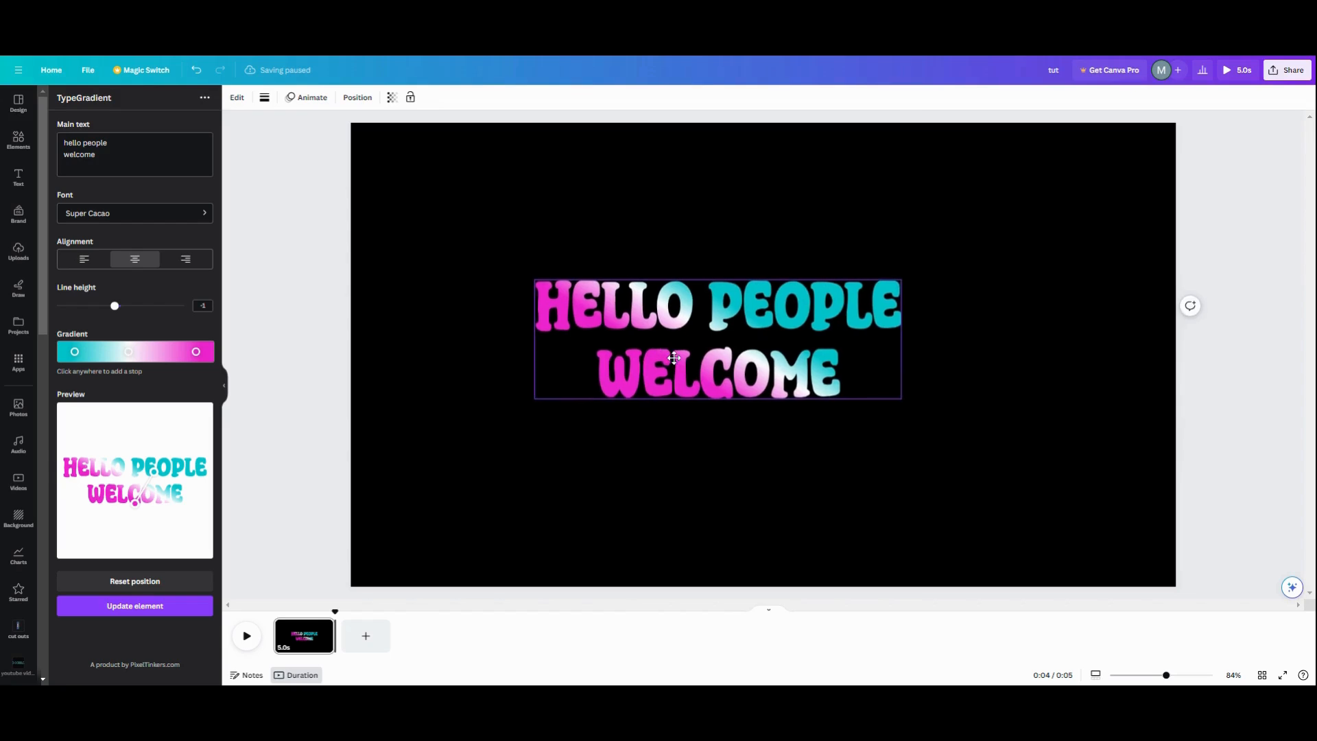
pyautogui.click(530, 484)
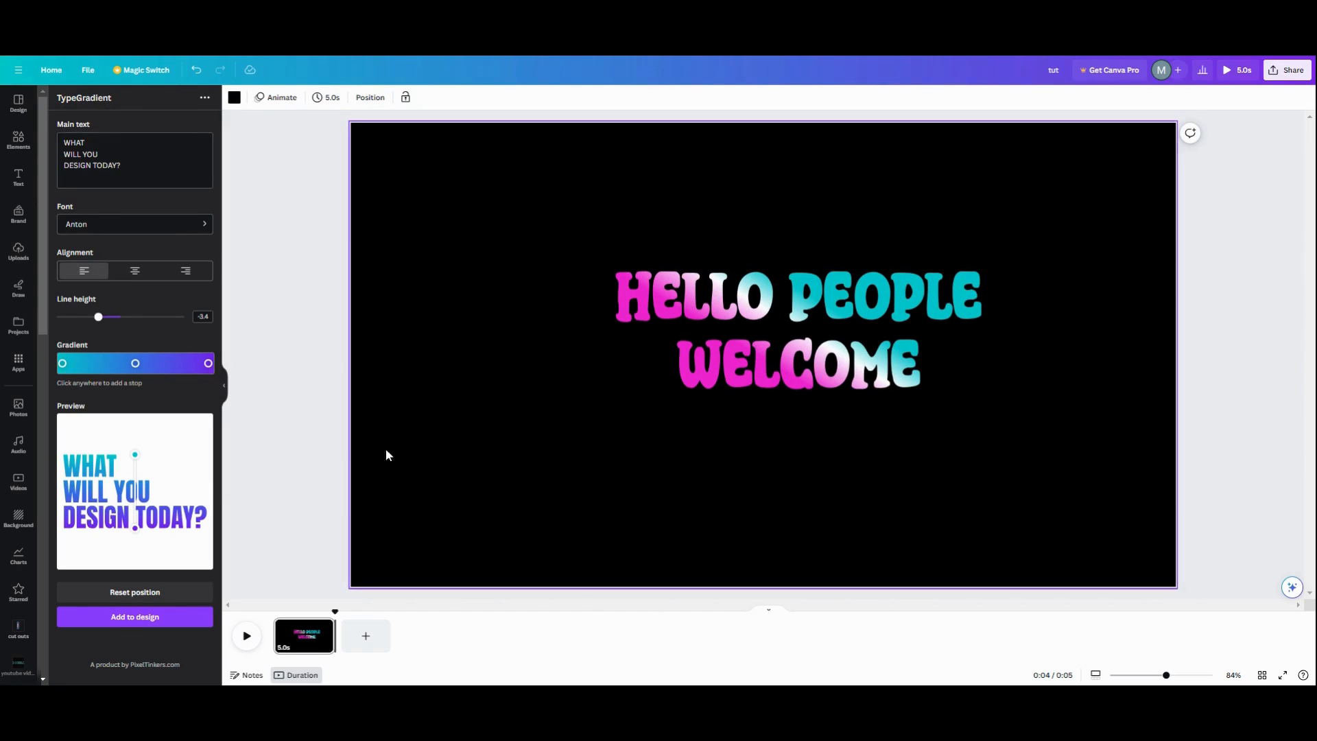
pyautogui.moveTo(733, 349)
pyautogui.mouseDown()
pyautogui.moveTo(705, 322)
pyautogui.moveTo(702, 341)
pyautogui.mouseUp()
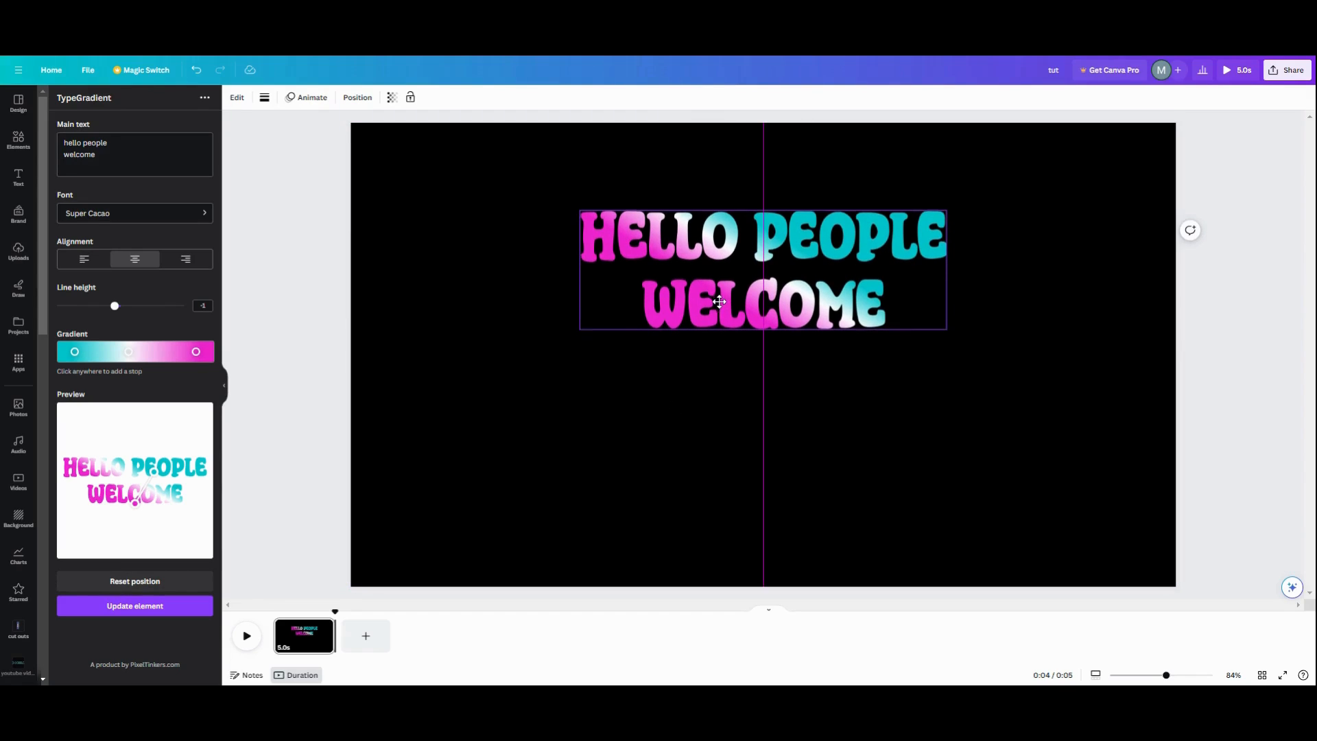
# Reselect and nudge the welcome text, then leave it deselected on the page
pyautogui.click(695, 400)
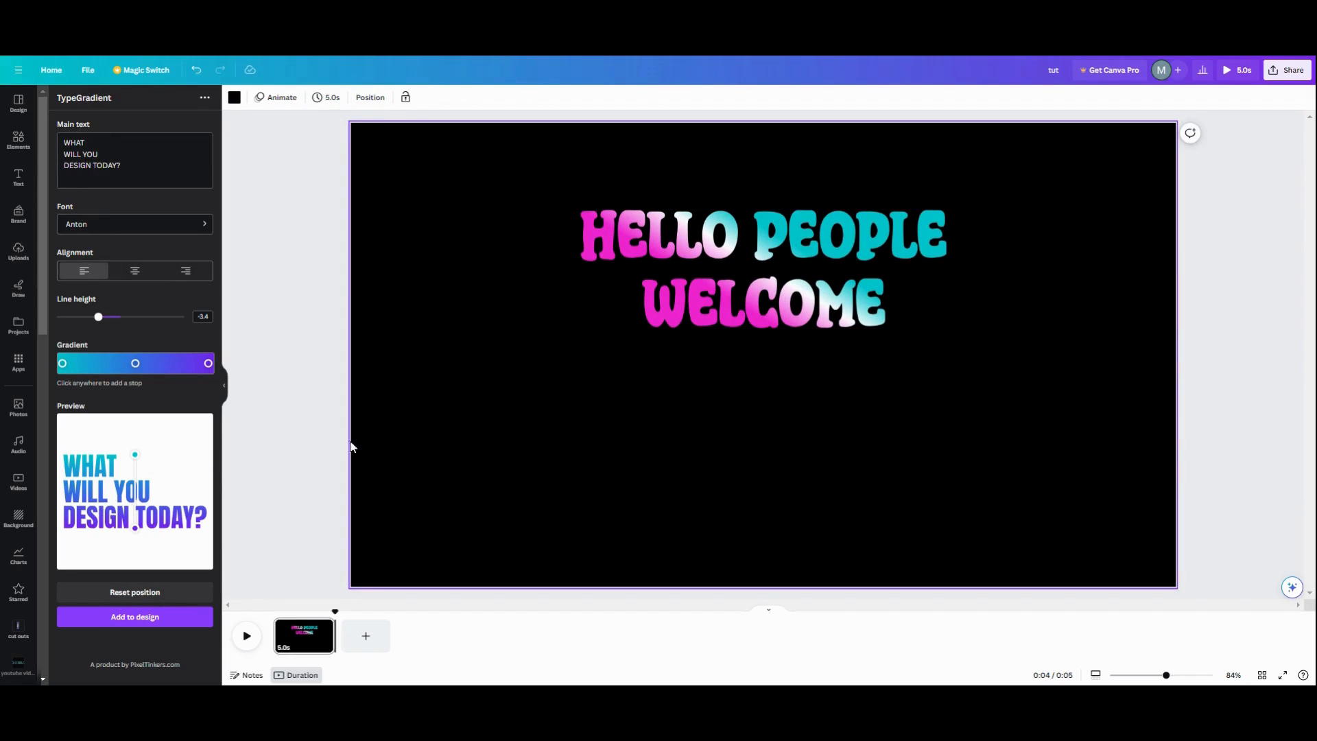
pyautogui.click(702, 312)
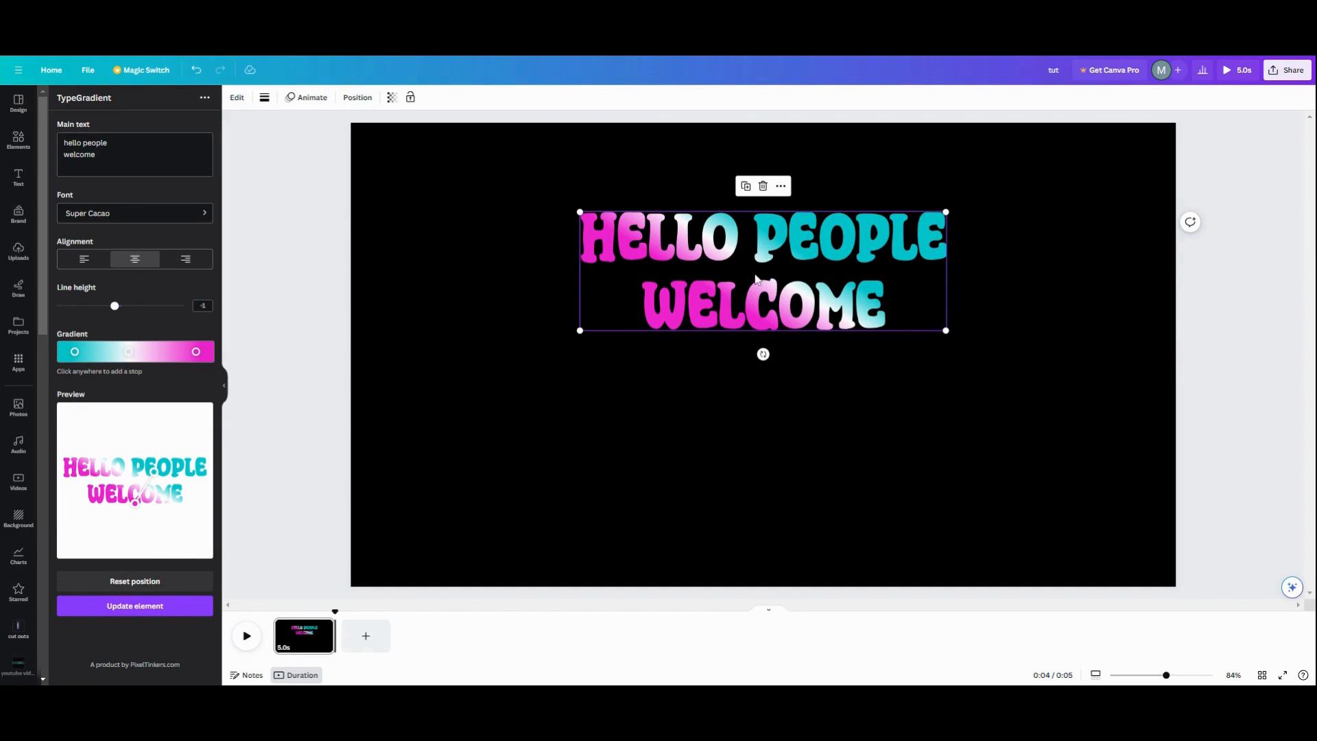
pyautogui.click(665, 422)
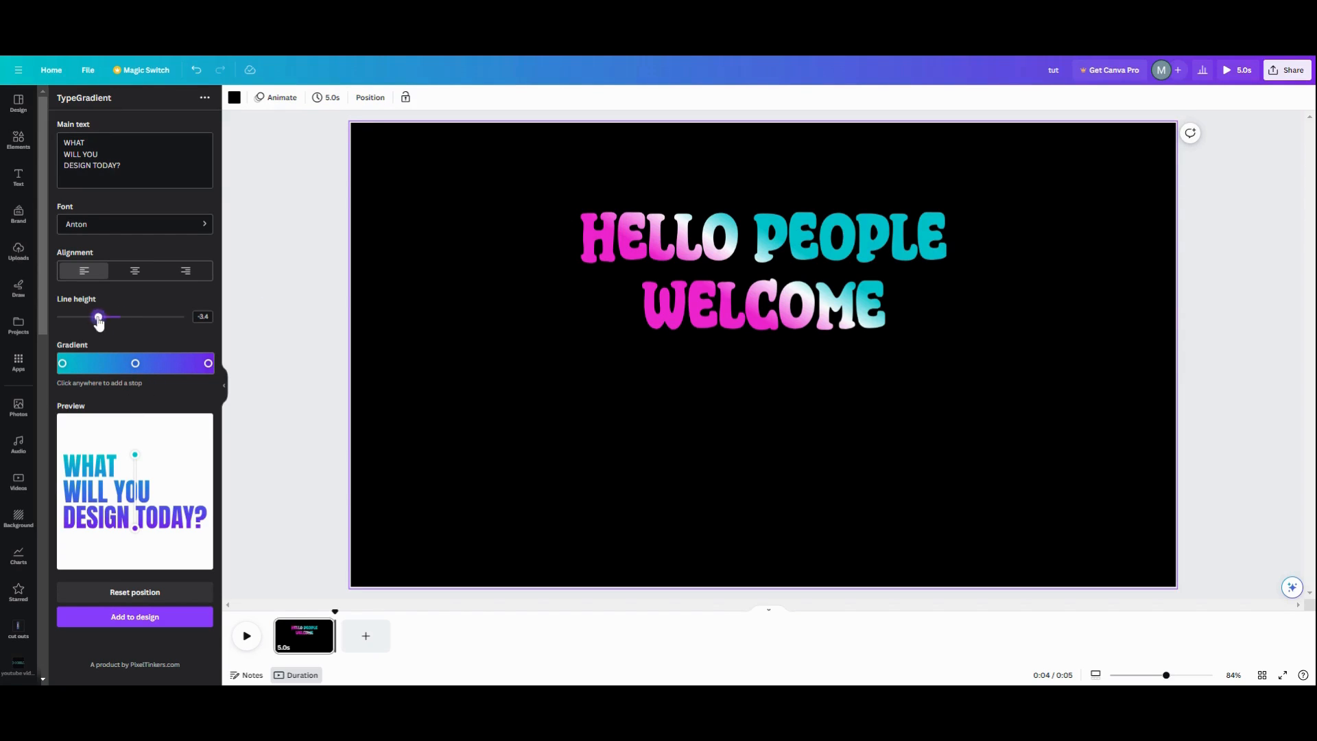
# Loosen the sample text's line height and brighten its gradient start to cyan
pyautogui.moveTo(100, 318); pyautogui.dragTo(121, 322)
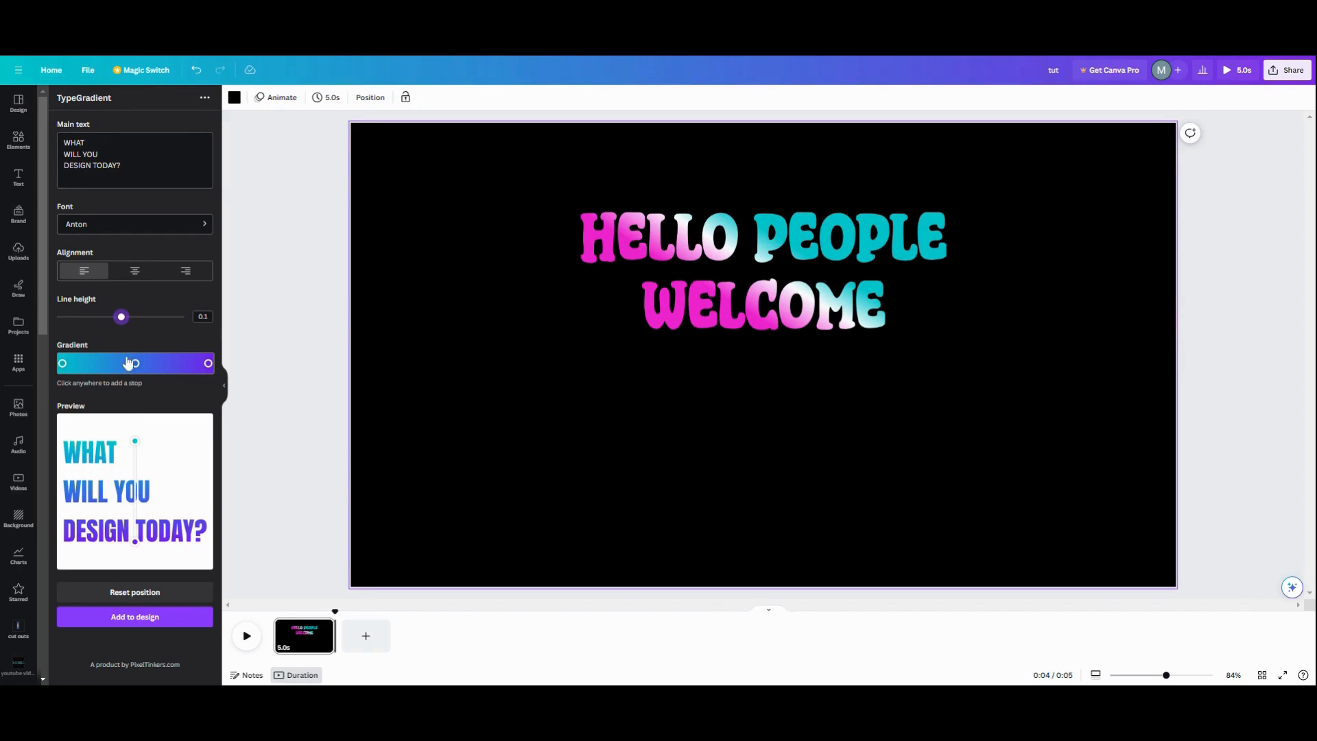
pyautogui.click(208, 363)
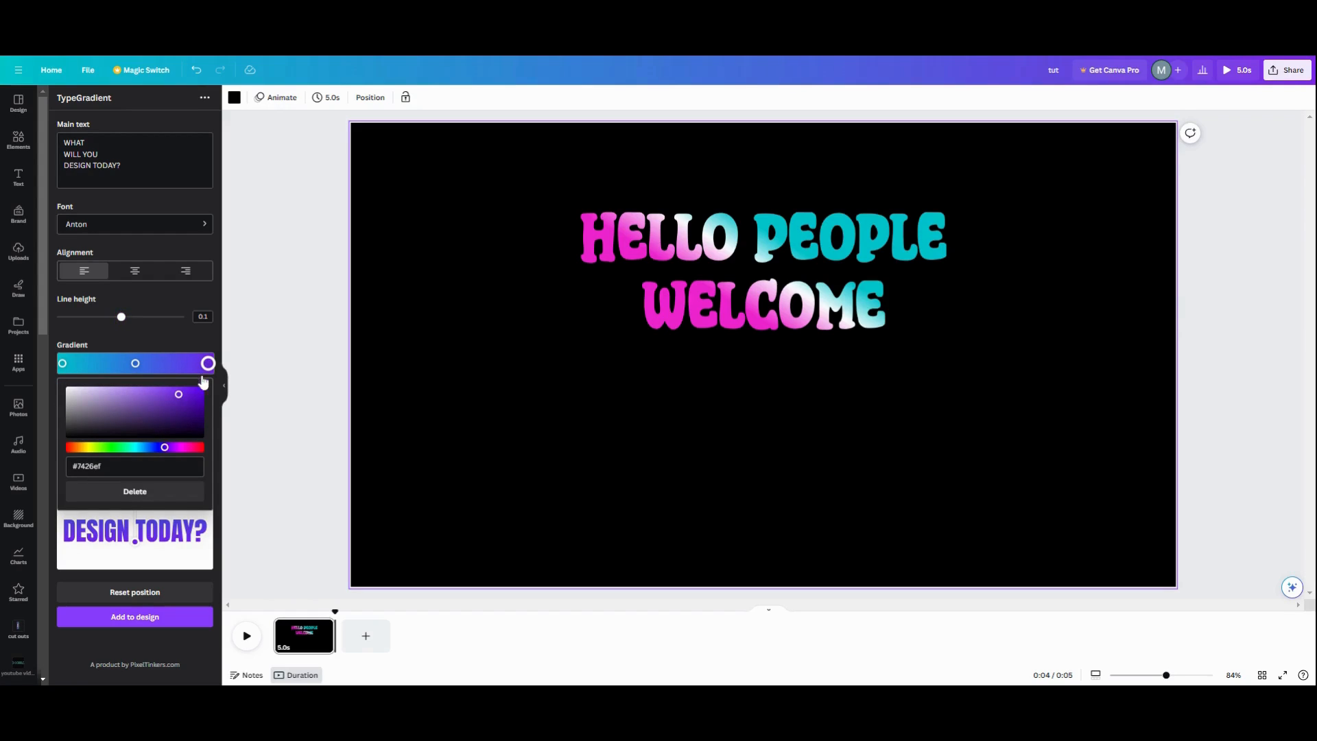
pyautogui.moveTo(187, 424); pyautogui.dragTo(192, 432)
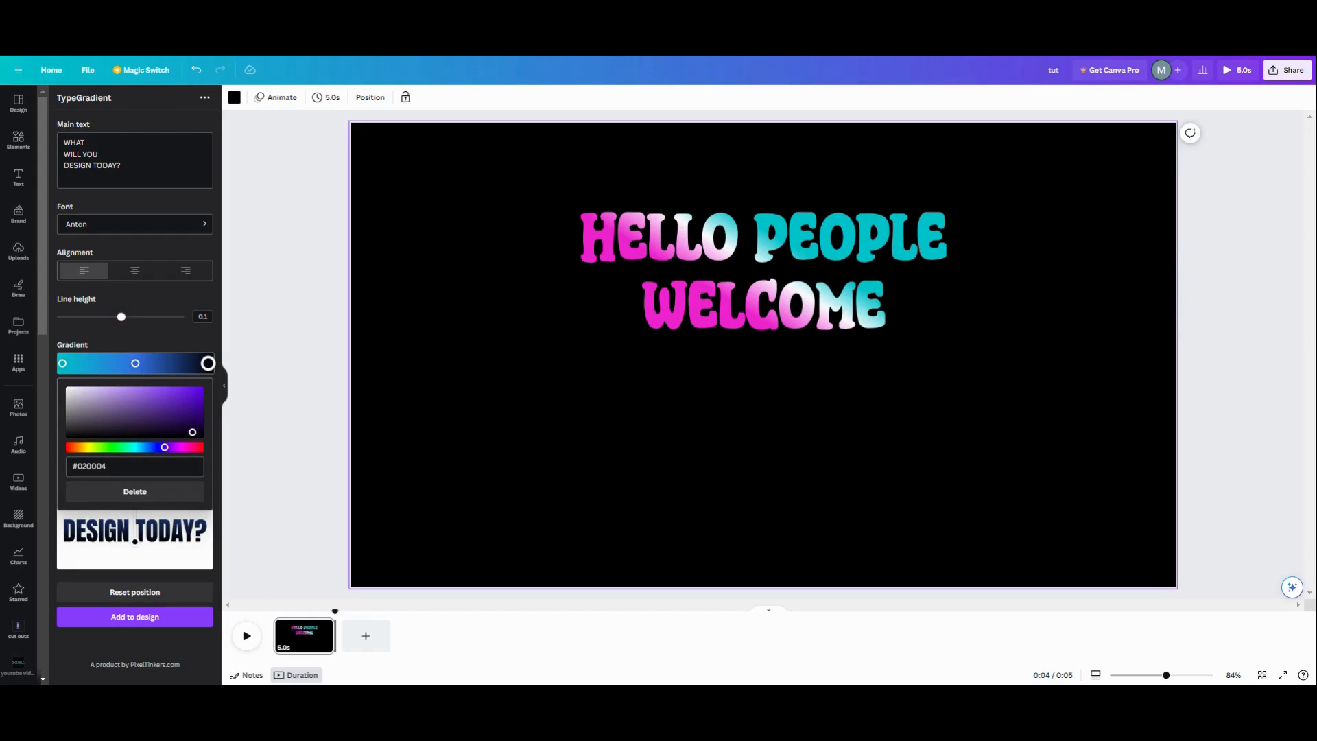
pyautogui.click(134, 365)
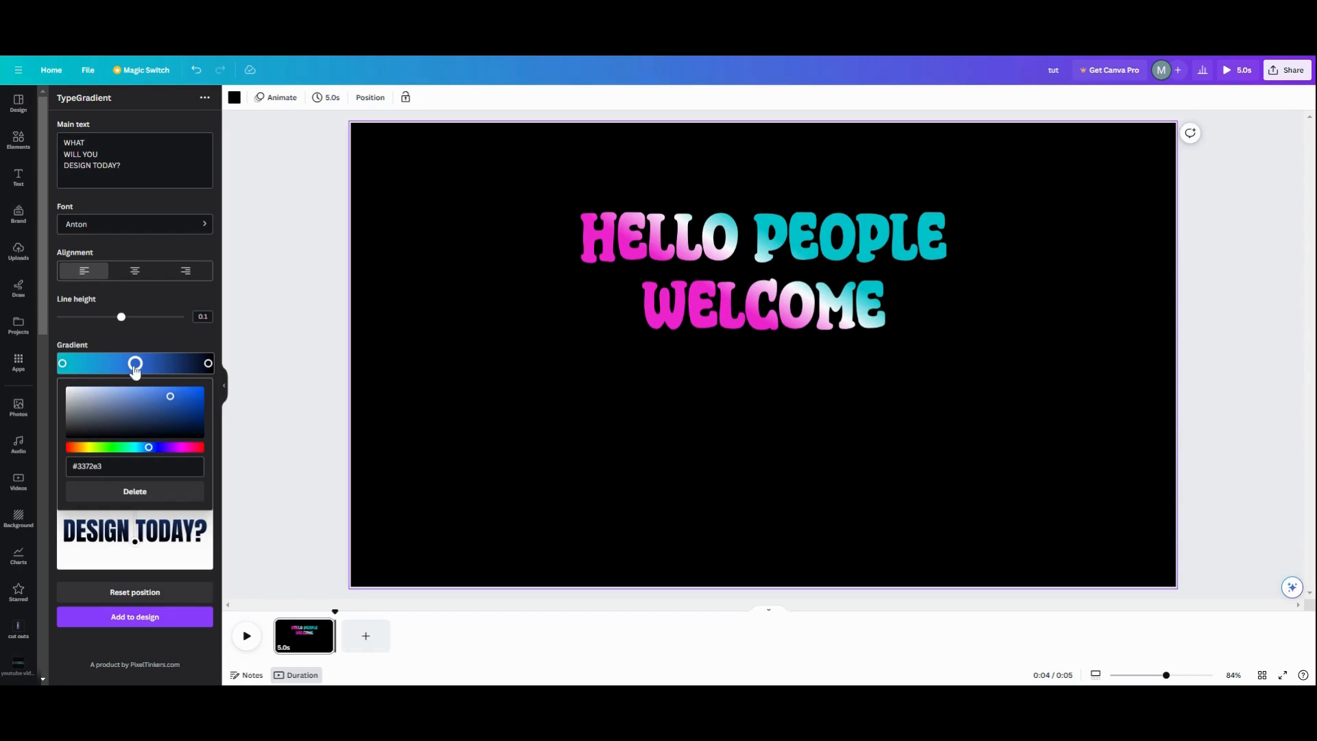
pyautogui.click(63, 364)
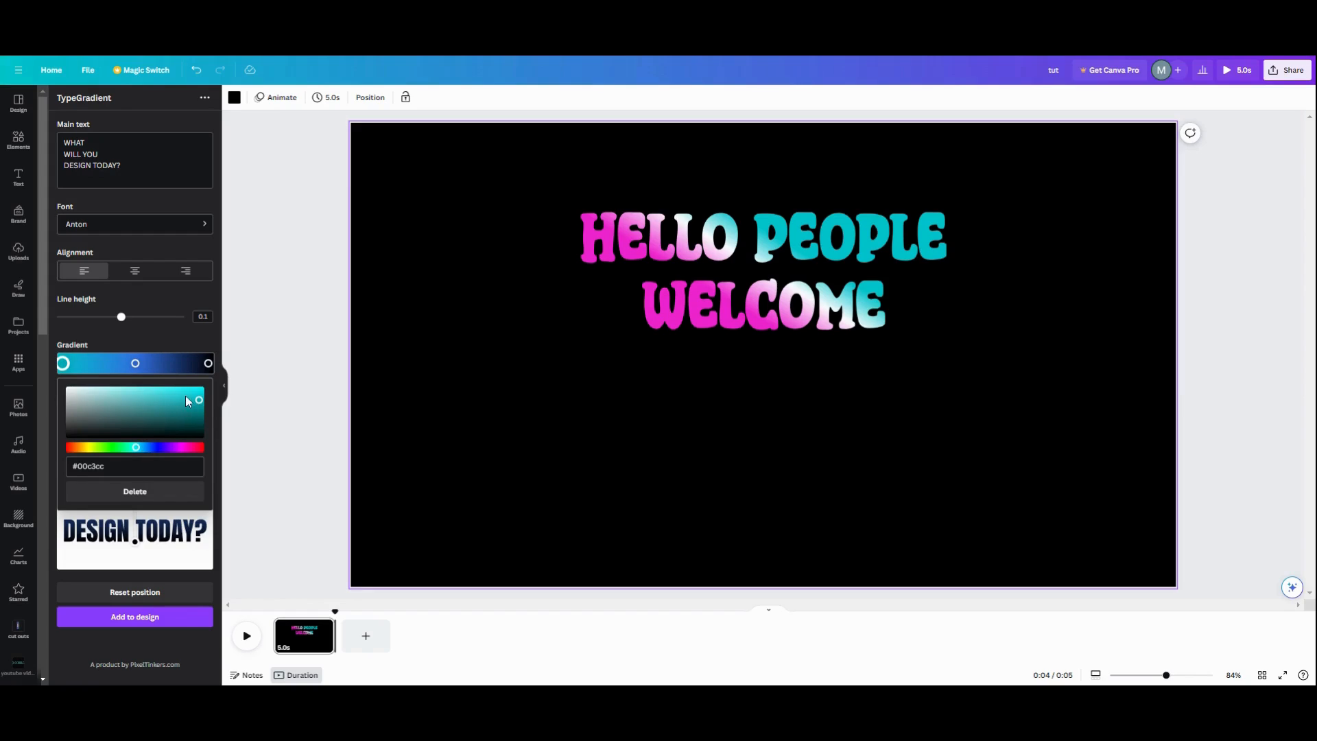
pyautogui.moveTo(186, 397); pyautogui.dragTo(184, 393)
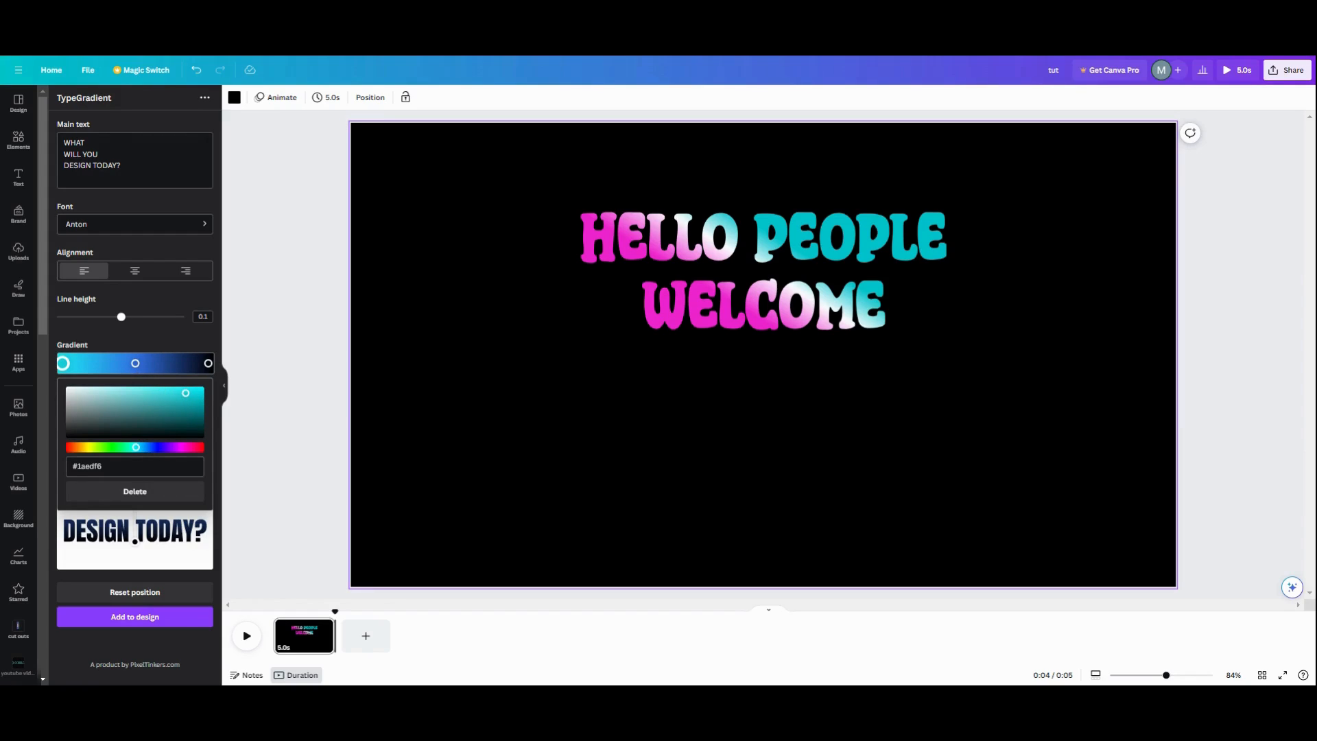
pyautogui.click(151, 558)
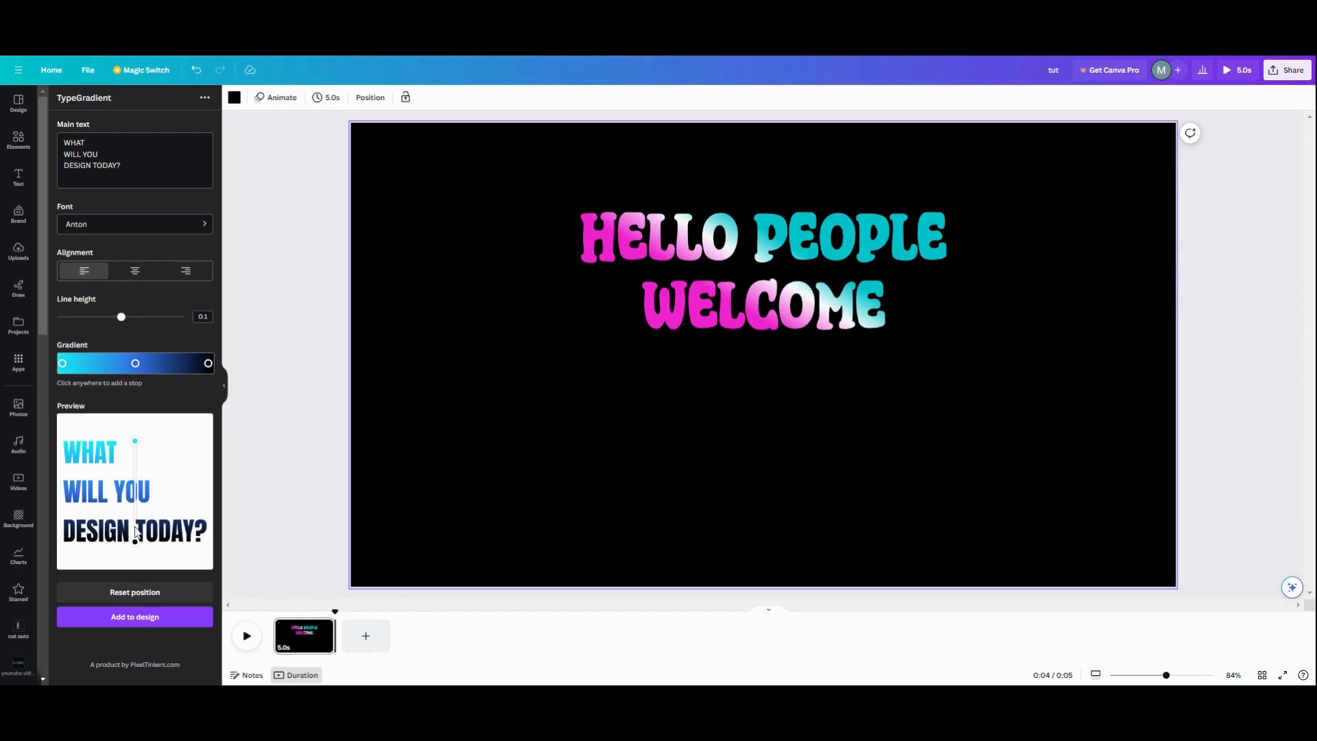
# Set the gradient end to purple, angle it diagonally from DESIGN to below TODAY?, and add to design
pyautogui.moveTo(137, 545); pyautogui.dragTo(209, 511)
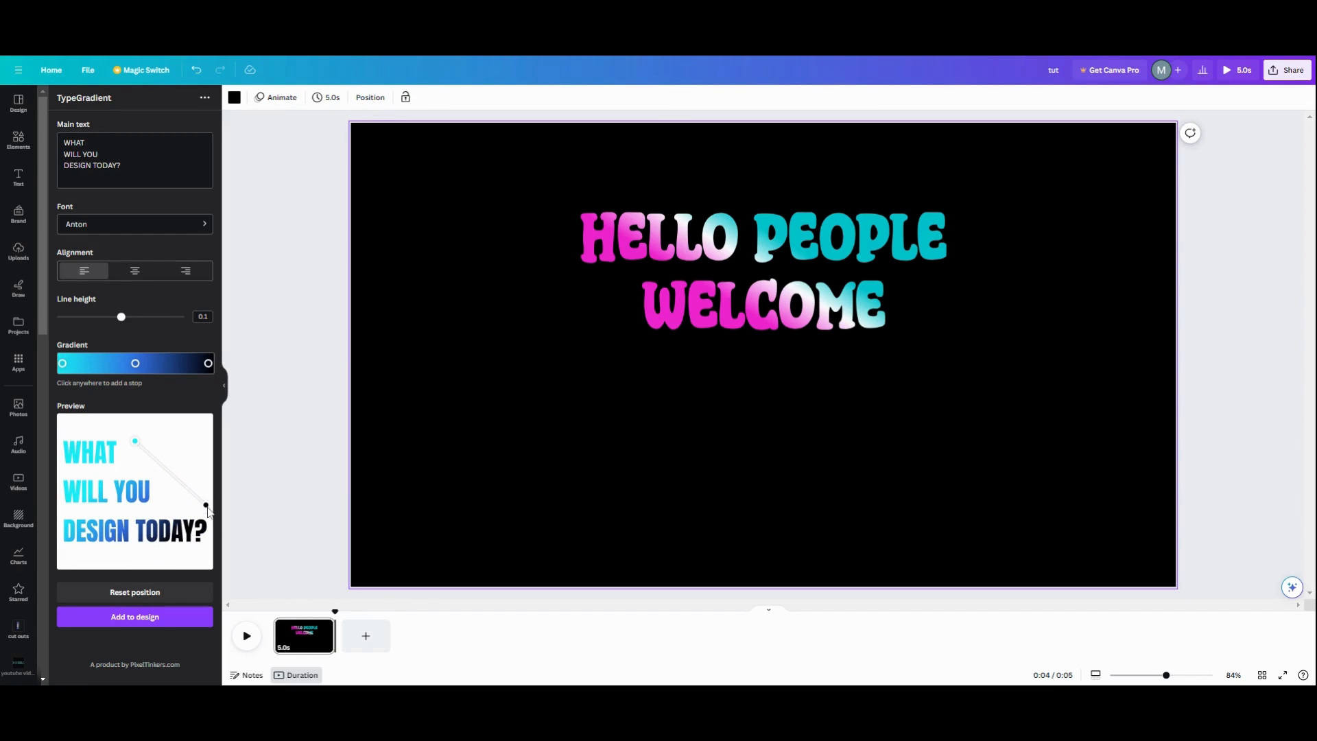
pyautogui.click(209, 363)
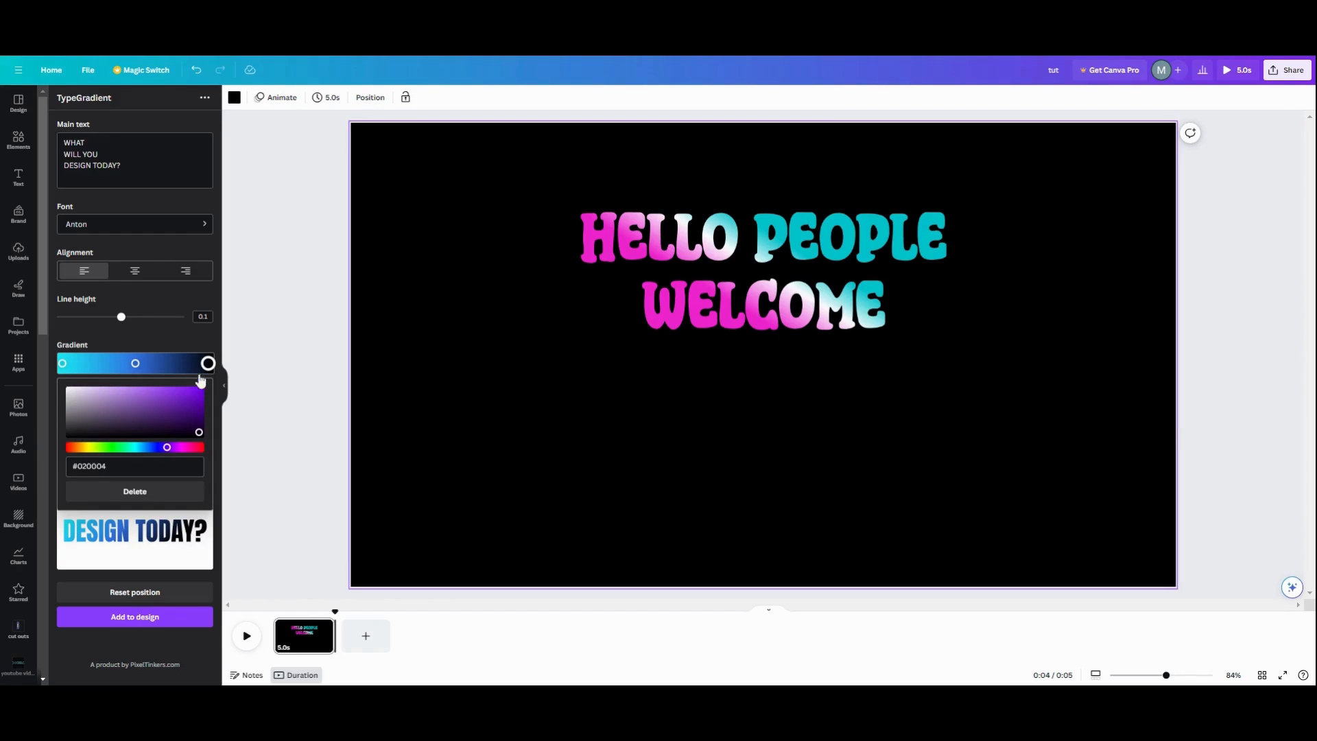
pyautogui.moveTo(199, 434); pyautogui.dragTo(172, 410)
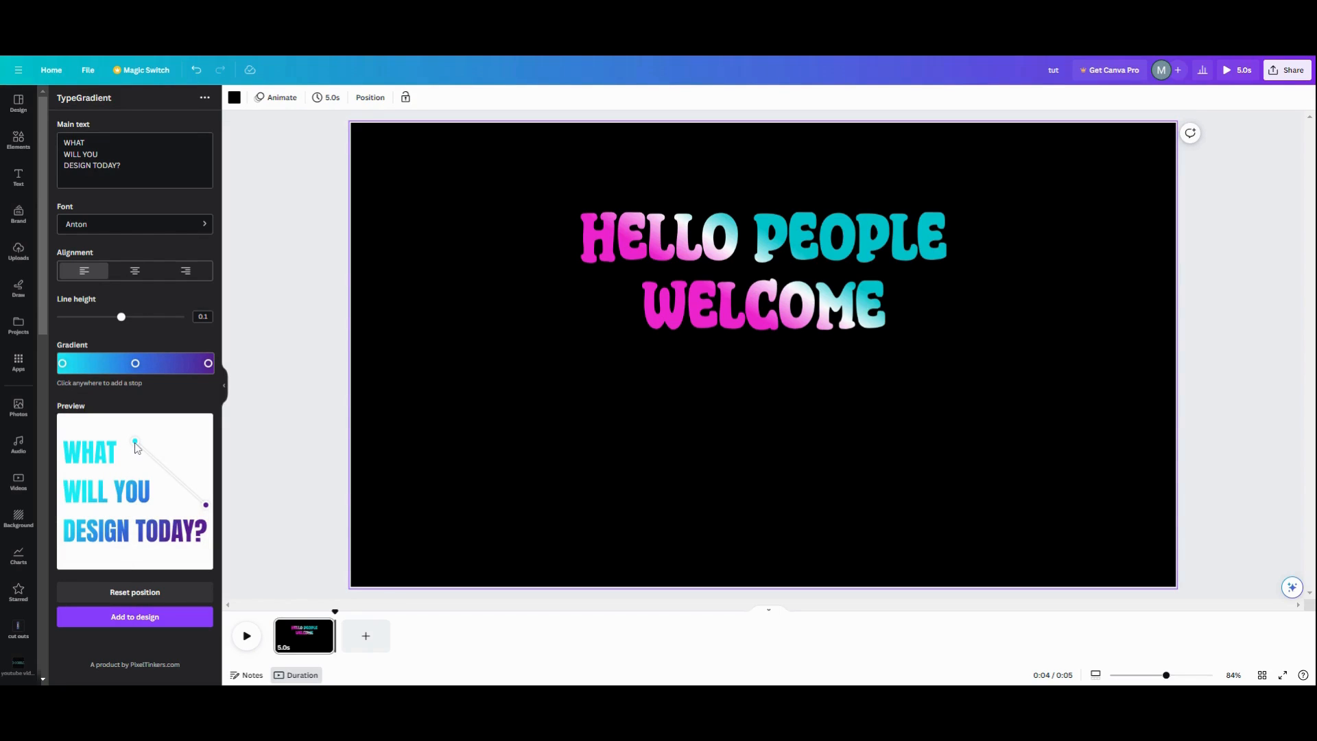
pyautogui.moveTo(135, 447); pyautogui.dragTo(74, 527)
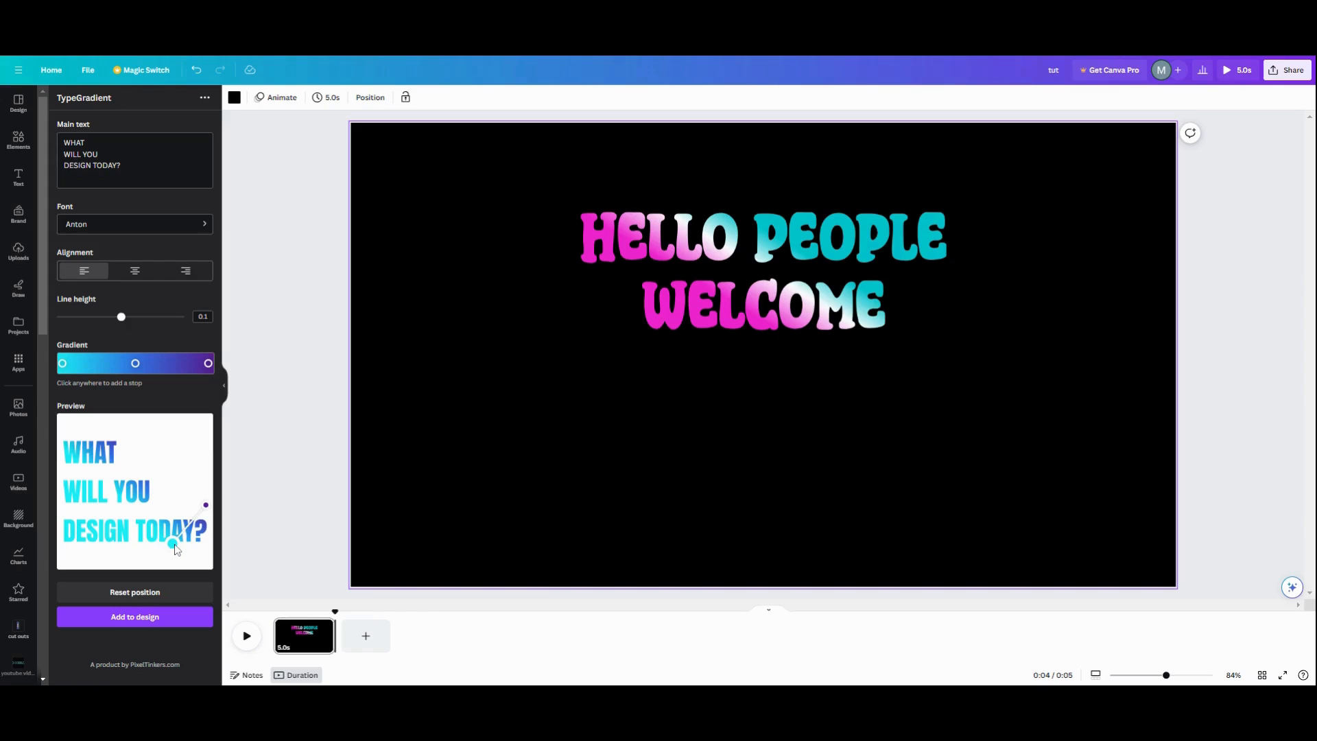
pyautogui.moveTo(74, 528)
pyautogui.mouseDown()
pyautogui.moveTo(171, 545)
pyautogui.moveTo(198, 530)
pyautogui.moveTo(177, 556)
pyautogui.moveTo(98, 422)
pyautogui.mouseUp()
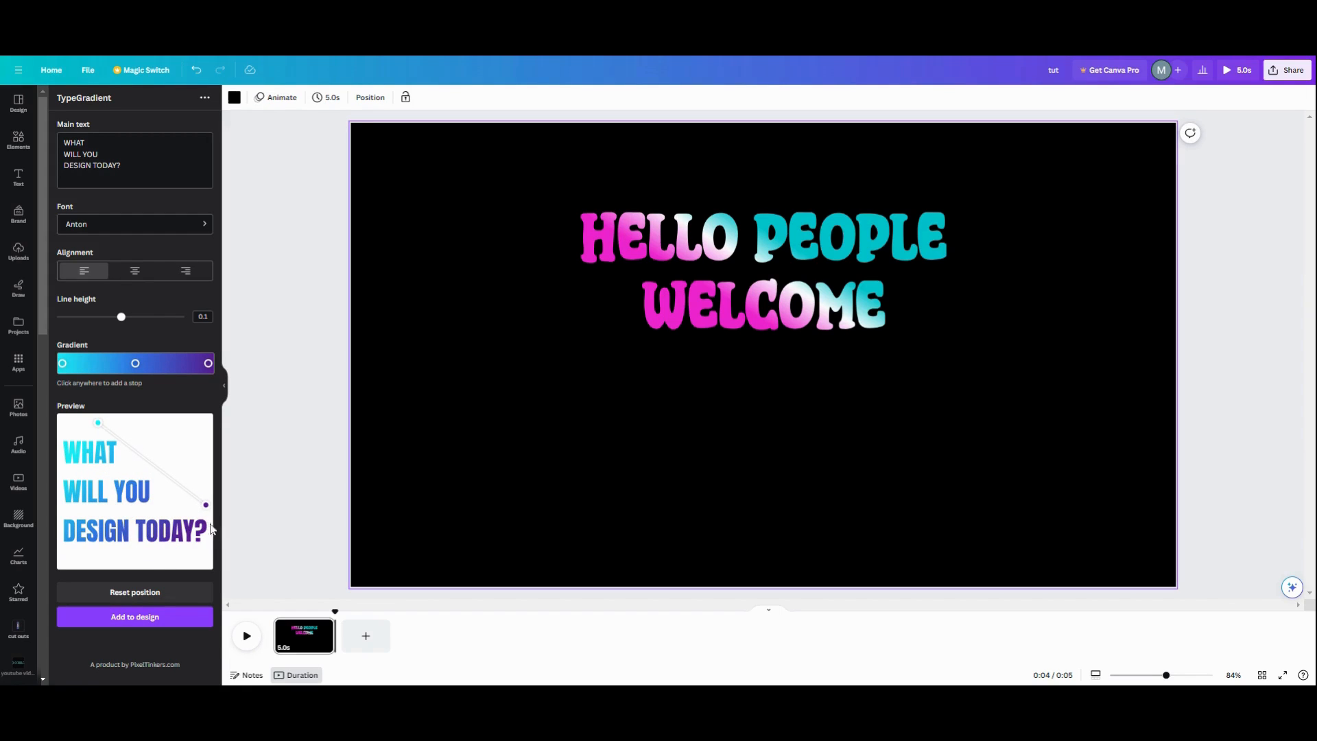
pyautogui.moveTo(206, 508); pyautogui.dragTo(183, 560)
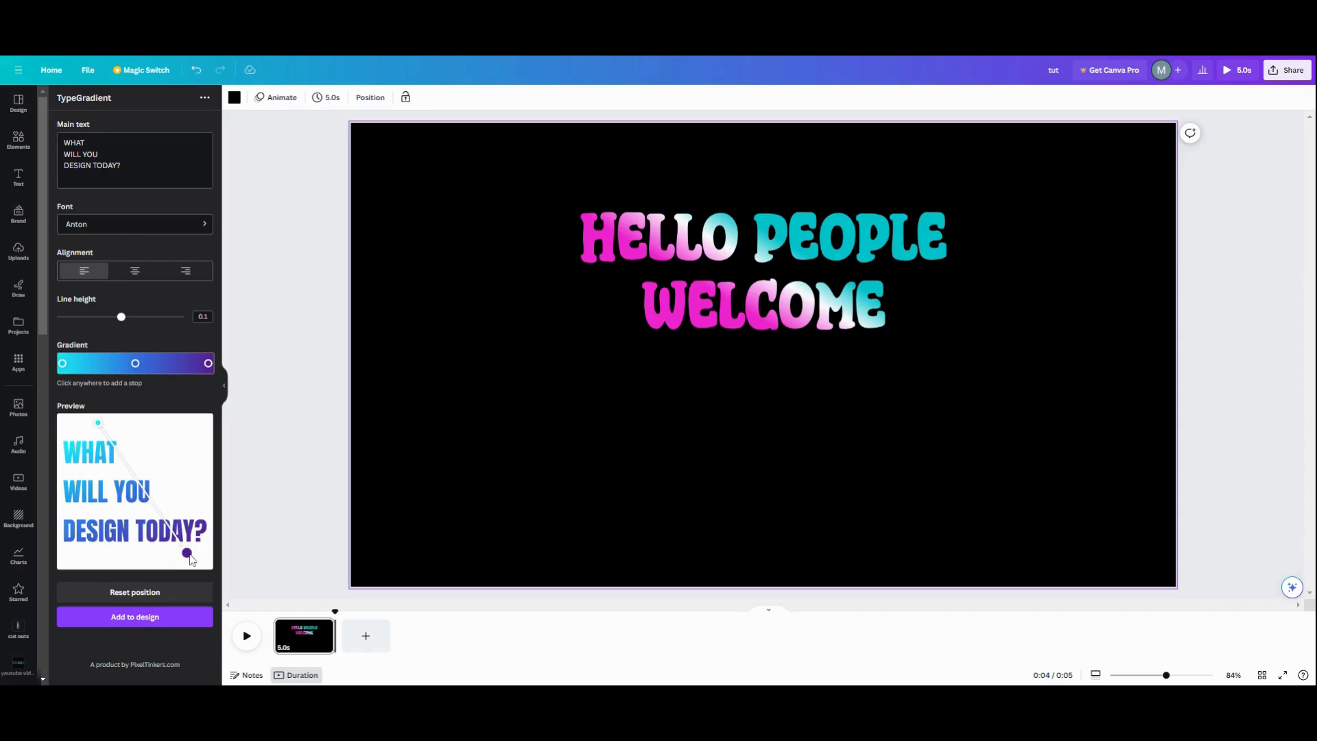
pyautogui.click(118, 618)
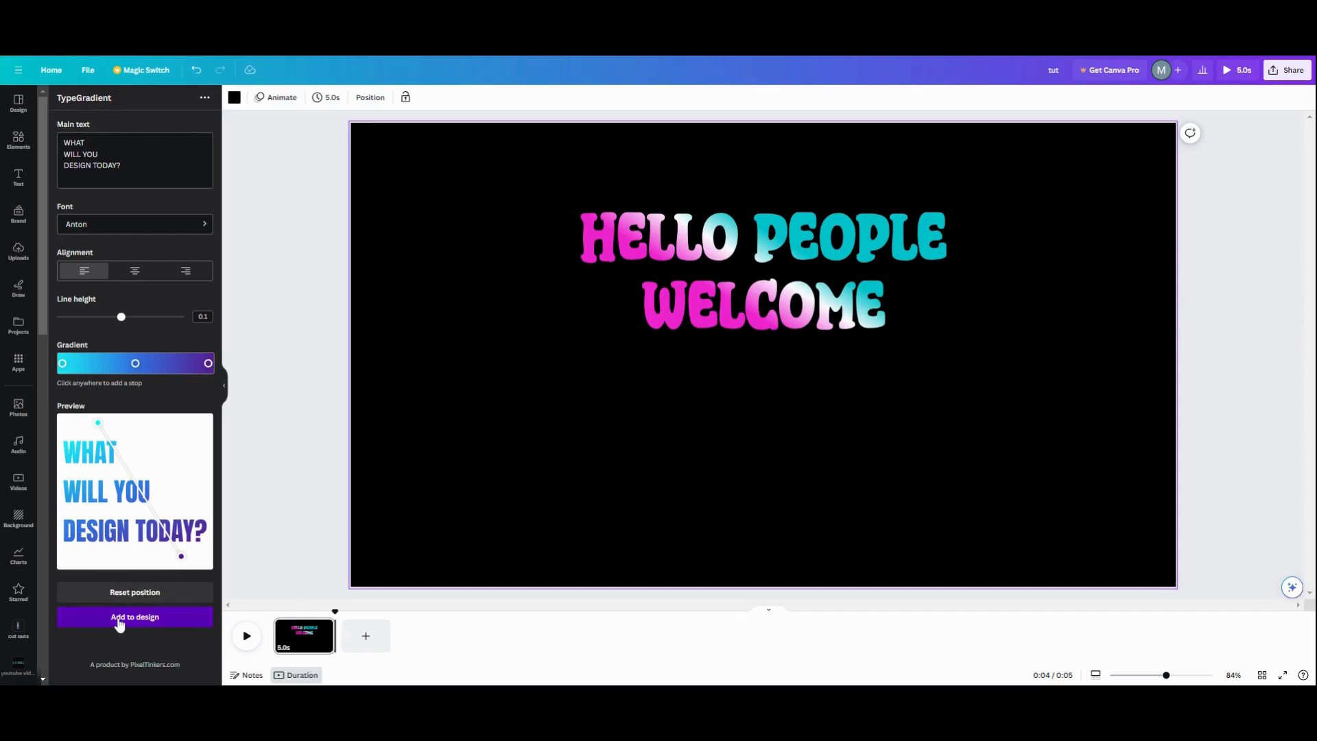
# Position WHAT WILL YOU DESIGN TODAY? left of centre below the welcome text
pyautogui.moveTo(705, 399)
pyautogui.mouseDown()
pyautogui.moveTo(569, 475)
pyautogui.moveTo(551, 468)
pyautogui.mouseUp()
pyautogui.click(782, 467)
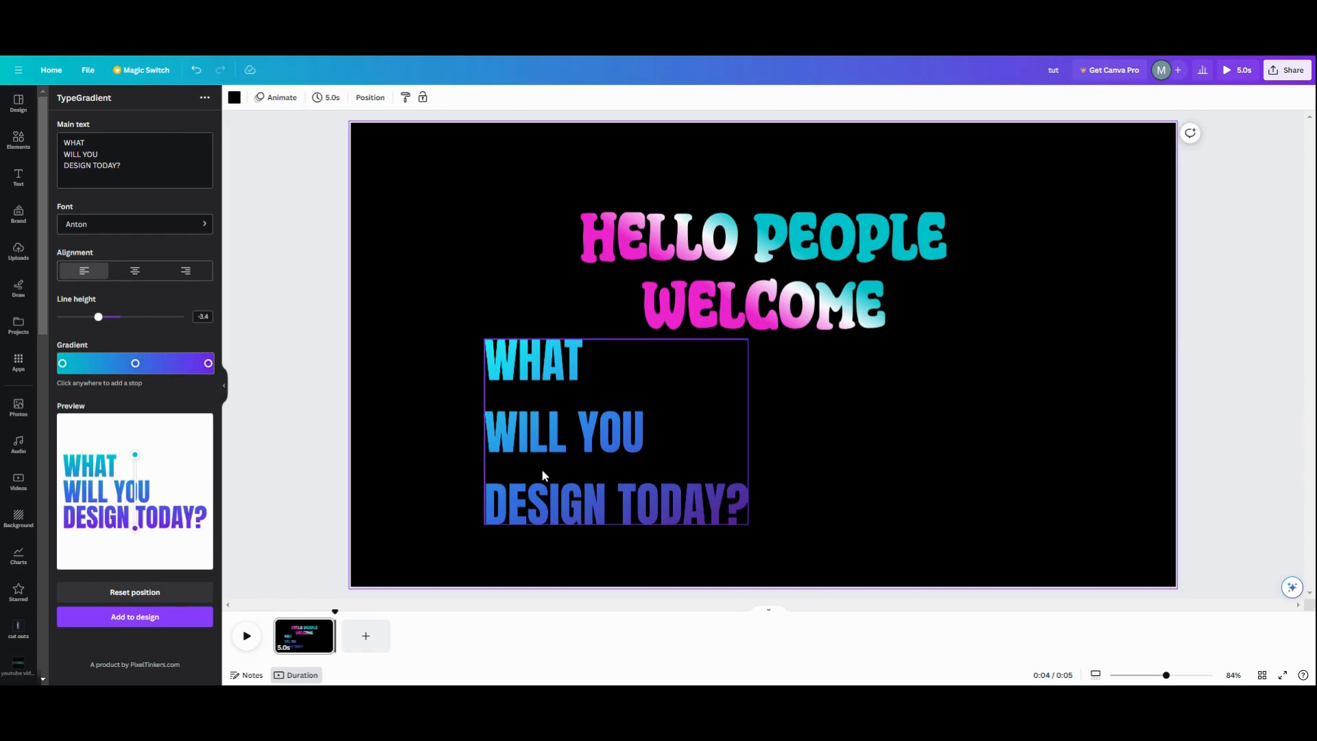